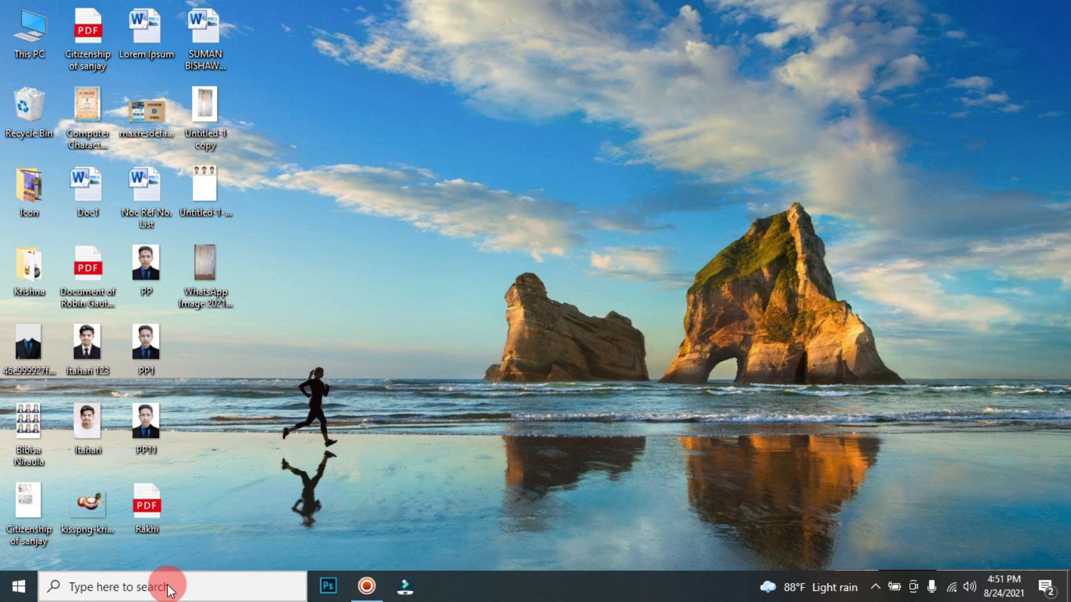
Step: Launch Microsoft Word 2010 from the taskbar search panel's Top apps
left_click(168, 587)
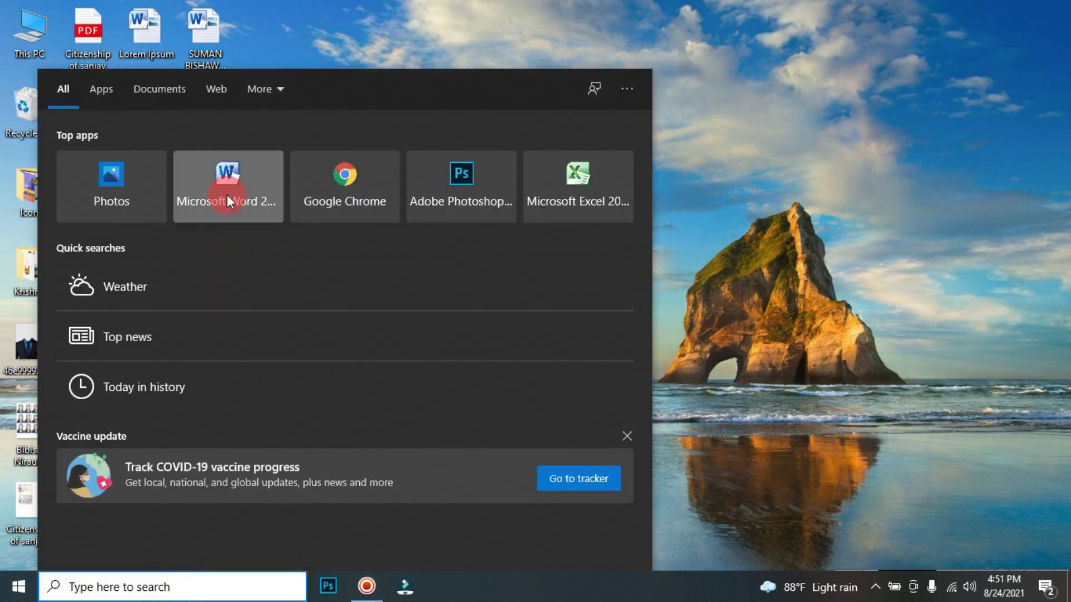
left_click(226, 196)
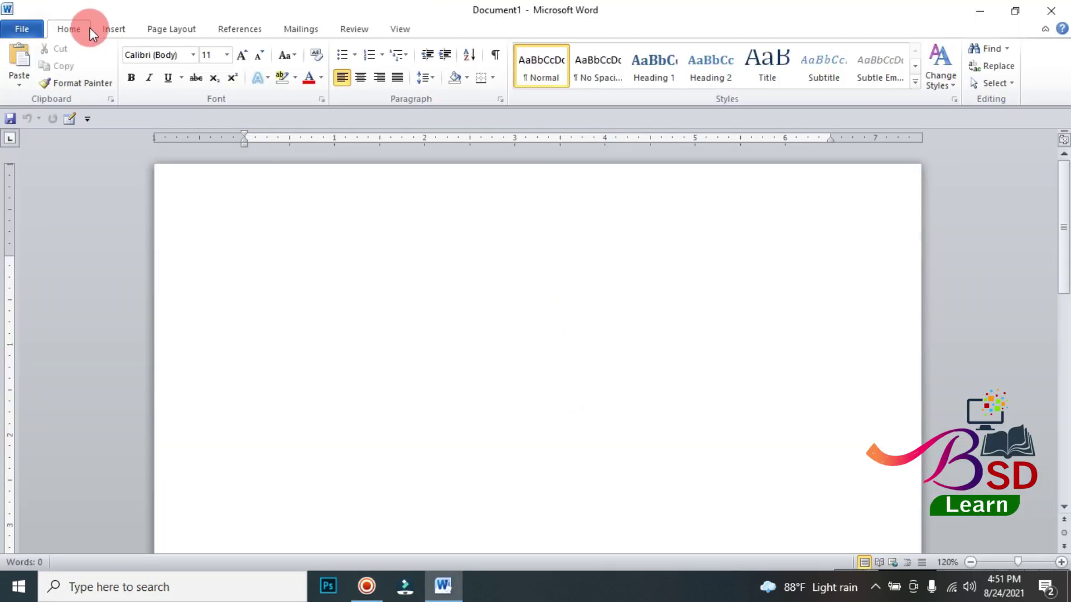
Step: Apply Narrow margins to the page
left_click(111, 27)
left_click(145, 25)
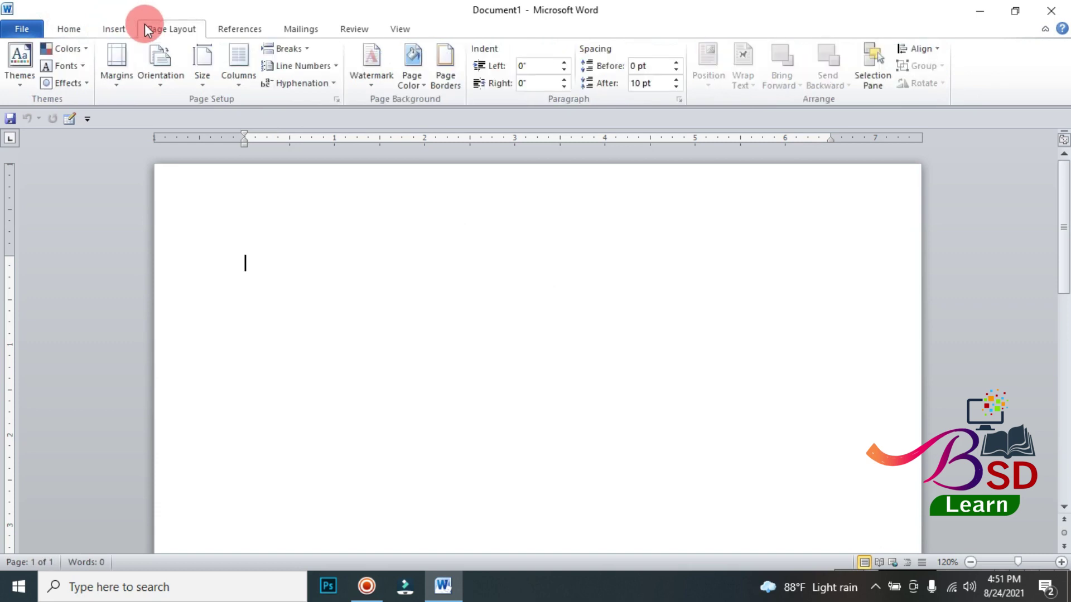
left_click(120, 86)
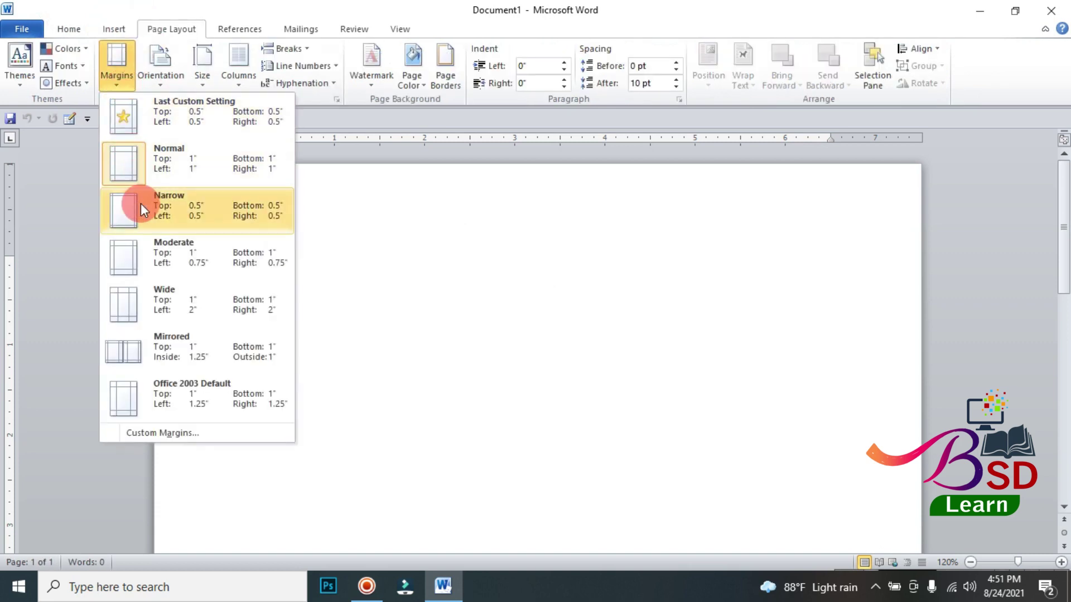
left_click(140, 203)
Step: Set a custom paper size of 4 inches wide by 5 inches high
left_click(199, 87)
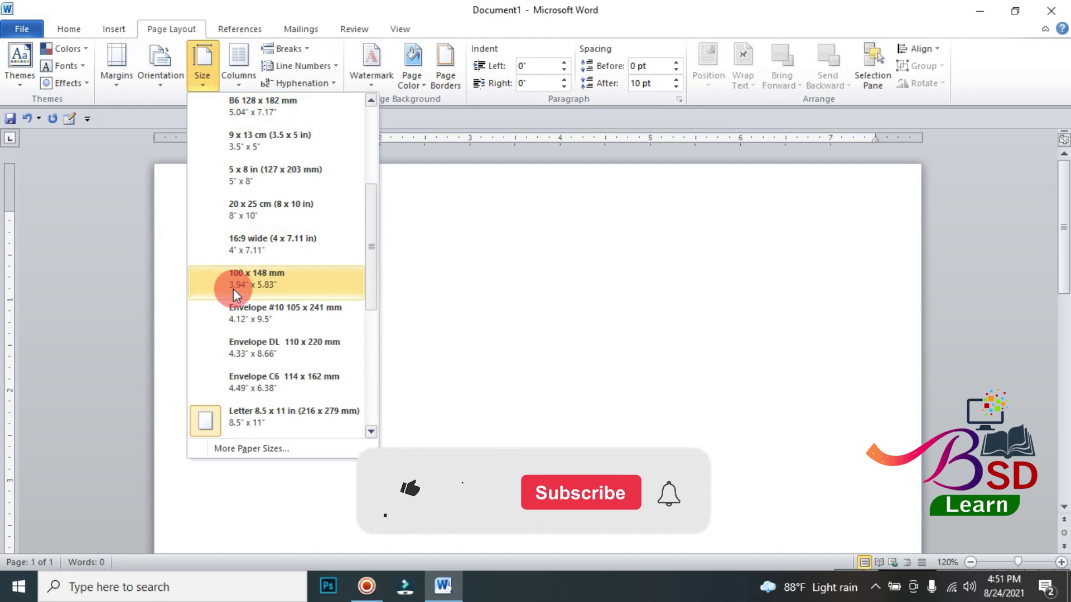
left_click(272, 449)
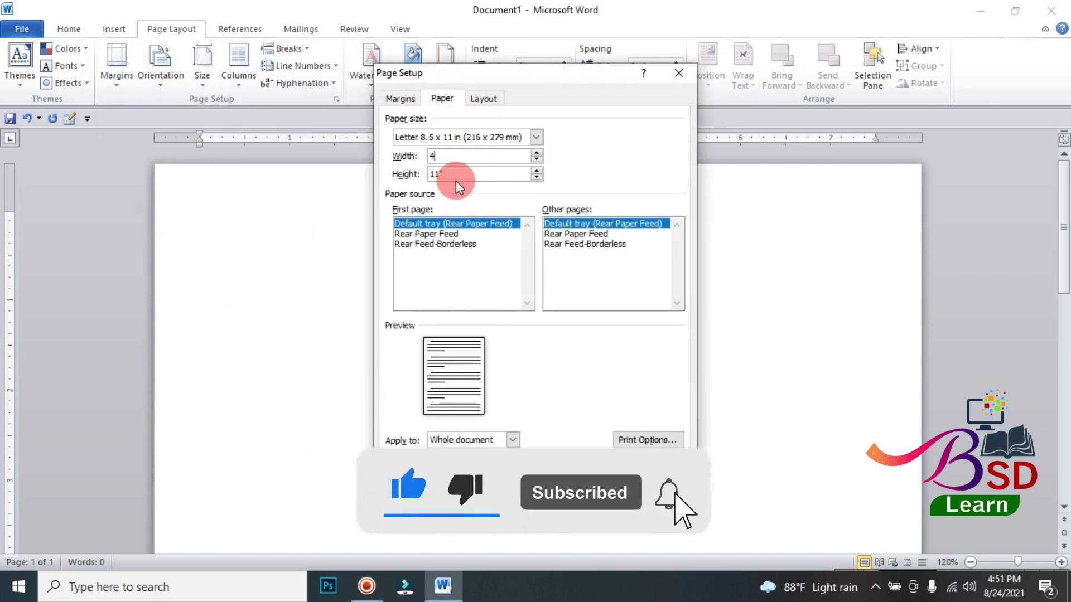
double_click(456, 177)
type("5")
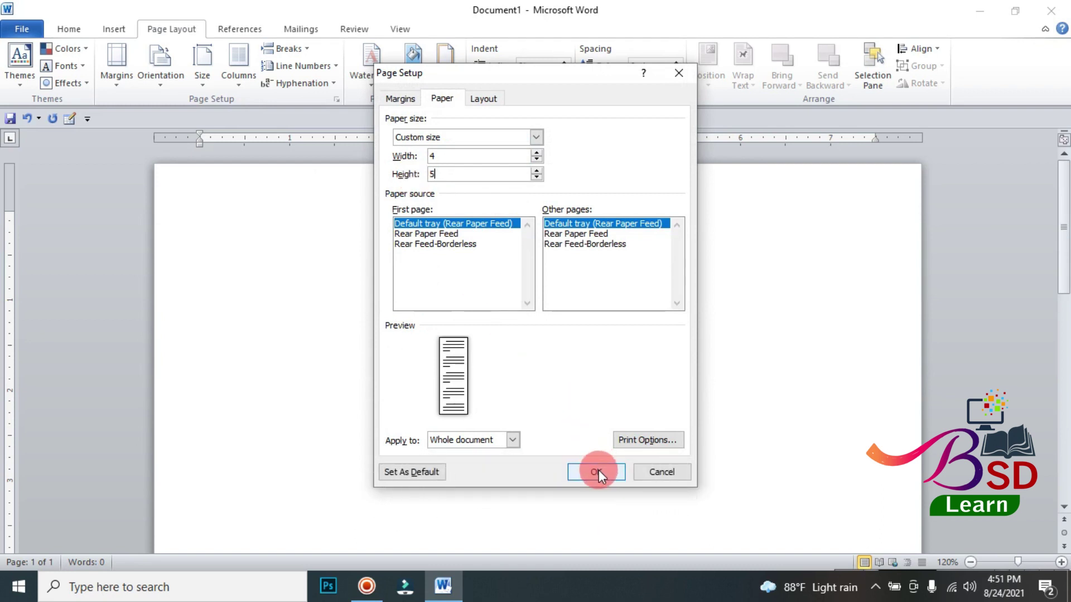
left_click(598, 473)
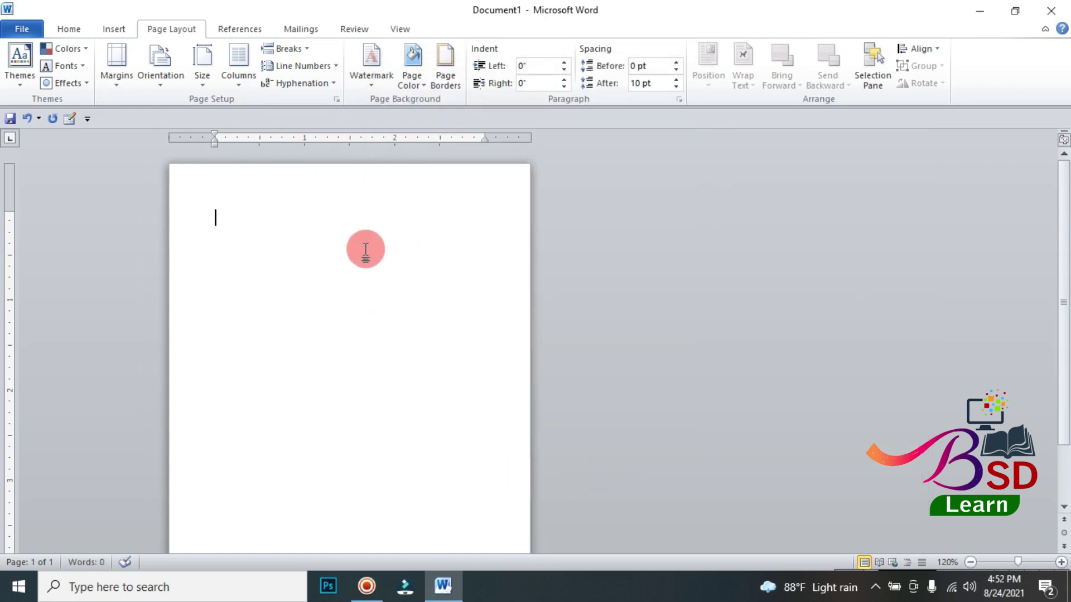
Step: Turn the page to landscape orientation
left_click(170, 80)
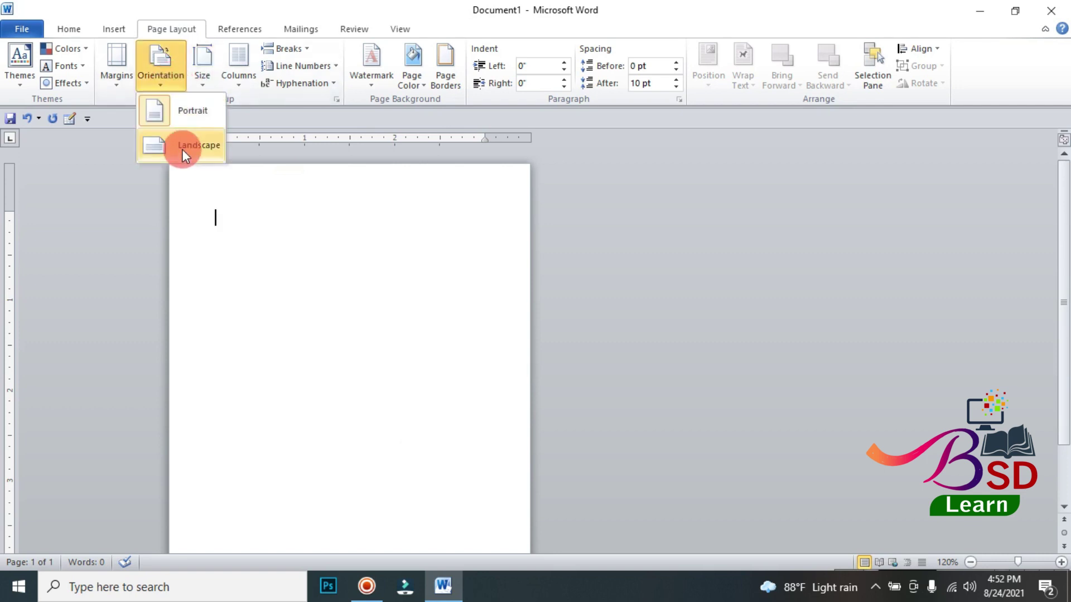
left_click(187, 146)
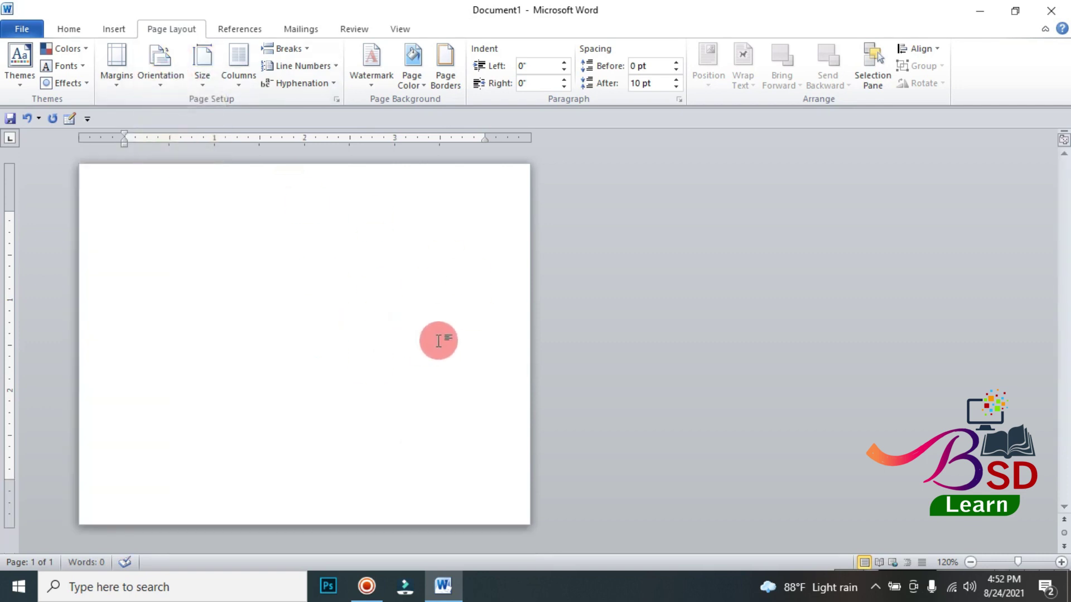
scroll(439, 341, "up", 1, "ctrl")
scroll(439, 341, "down", 1, "ctrl")
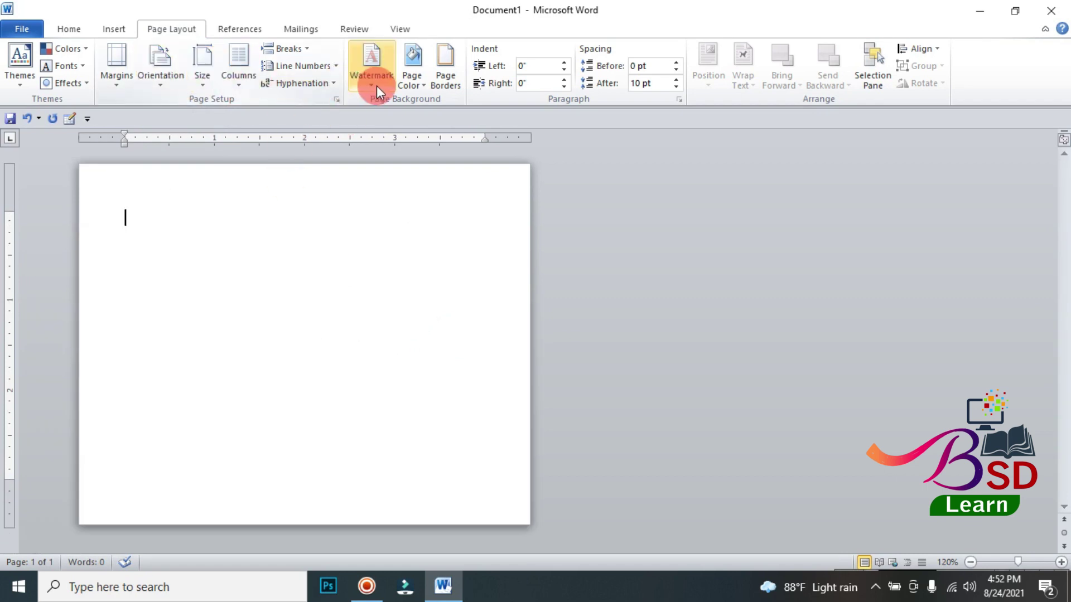
Step: Set the page colour to Dark Blue, then change it to standard Blue
left_click(425, 85)
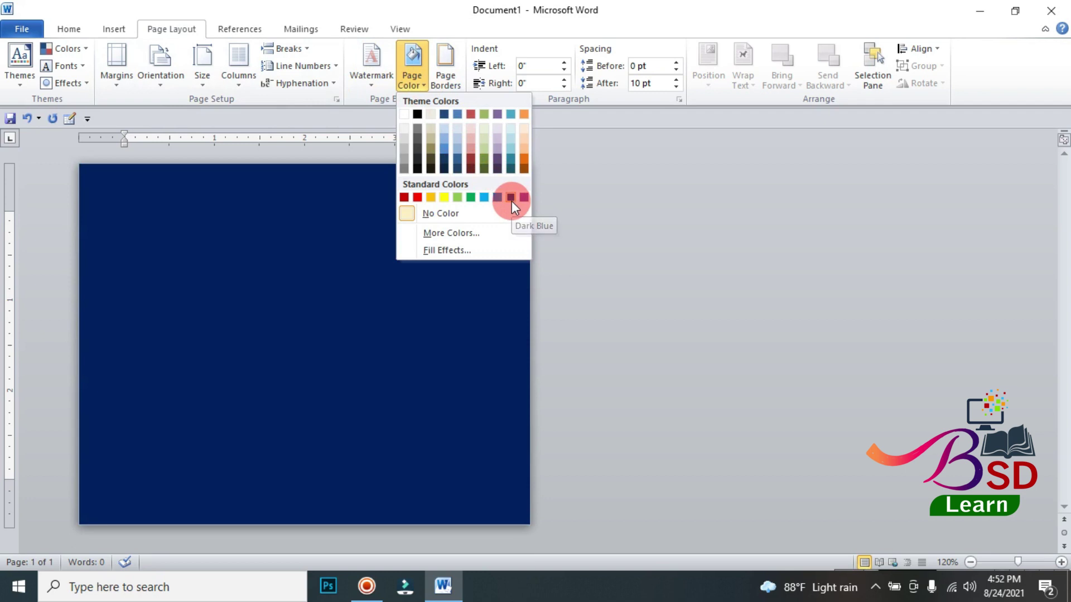
left_click(511, 198)
left_click(427, 85)
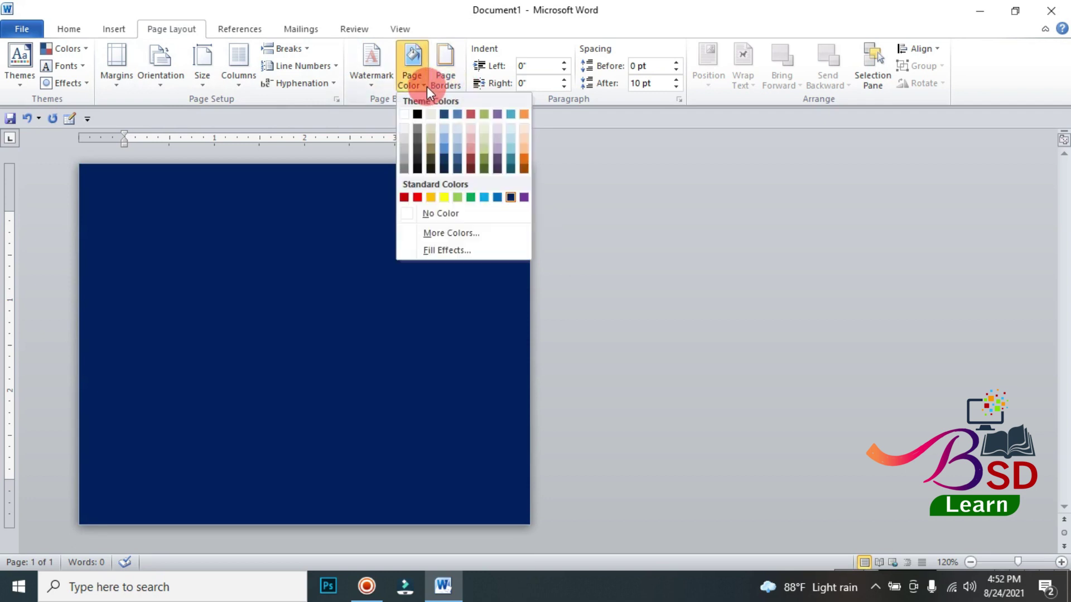
left_click(498, 196)
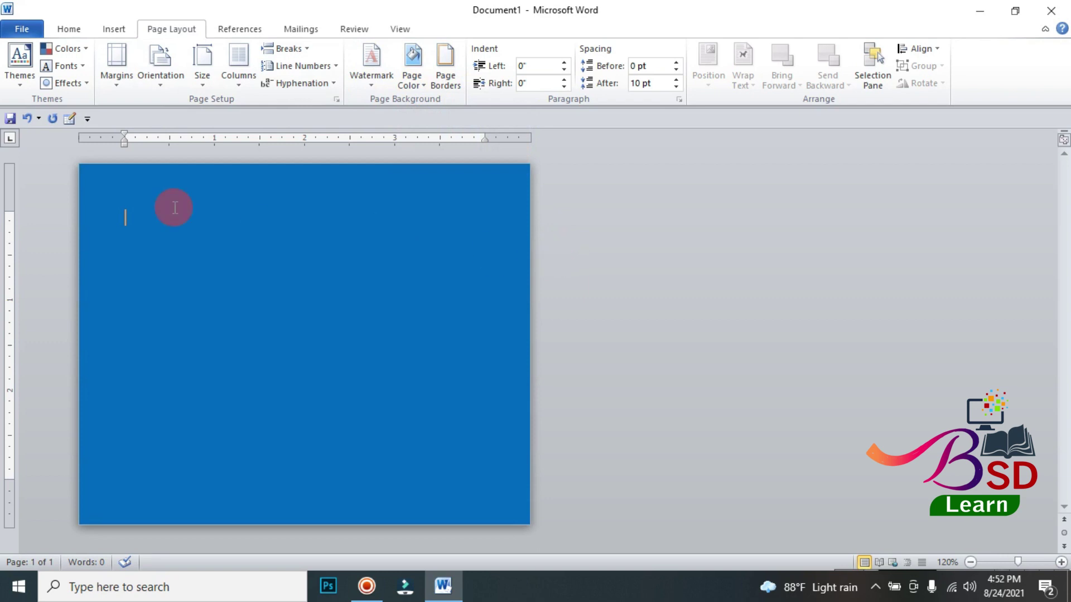
Step: Insert the marigold garland image from the Desktop Krishna folder
left_click(115, 29)
left_click(181, 58)
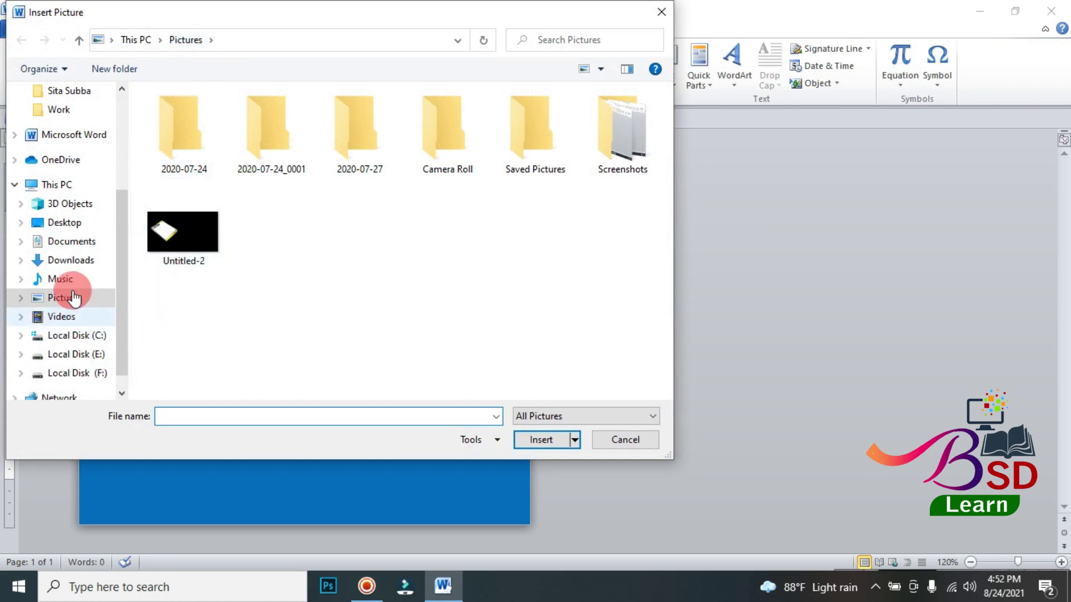
left_click(81, 223)
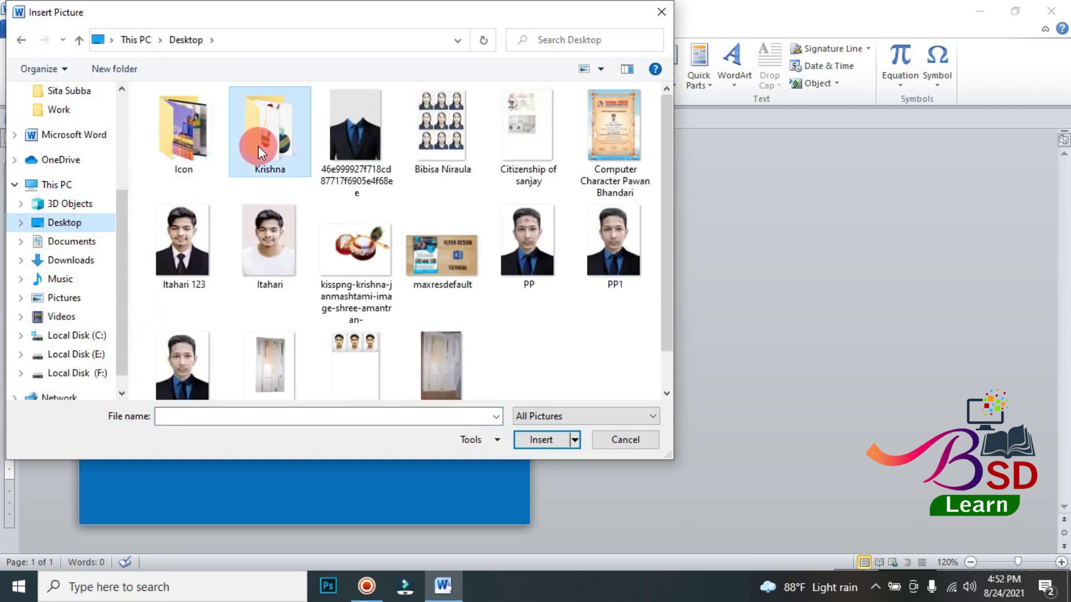
double_click(259, 146)
left_click(276, 165)
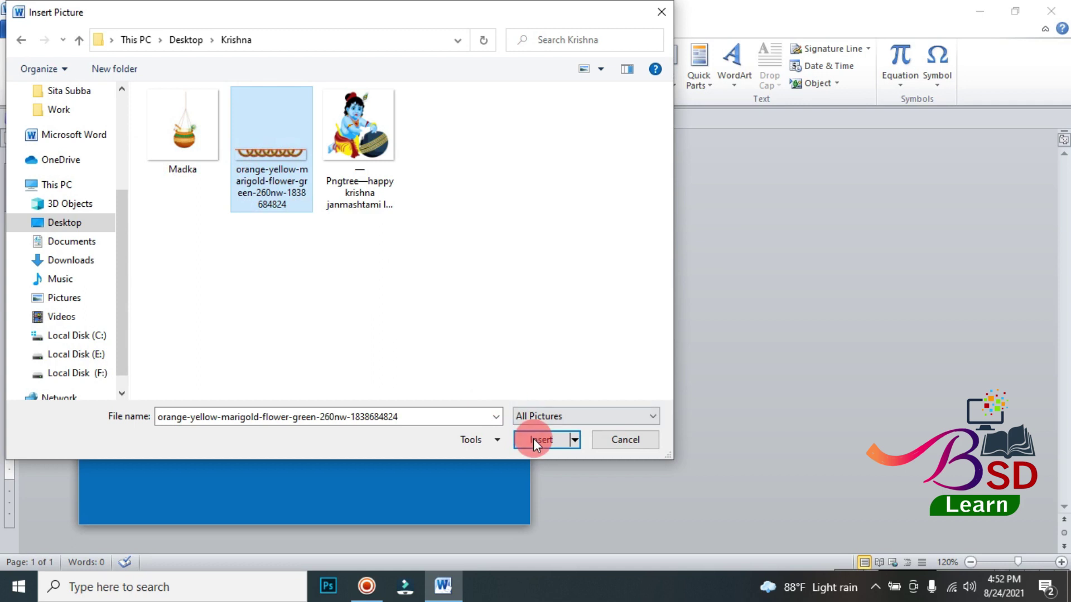
left_click(533, 438)
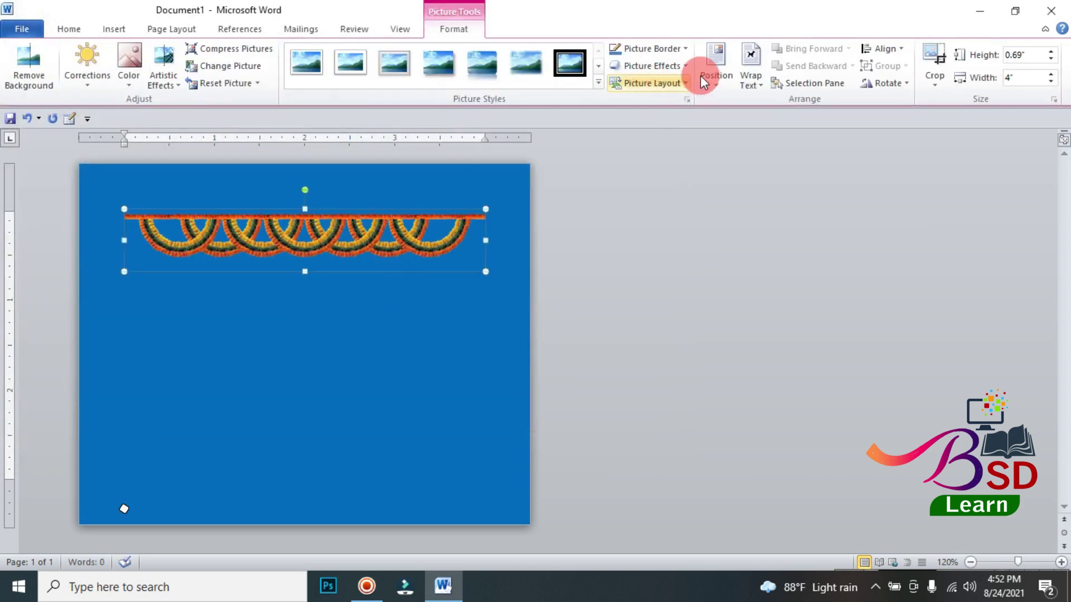
Step: Set the garland's text wrapping to float and move it to the page's top edge
left_click(742, 81)
left_click(791, 215)
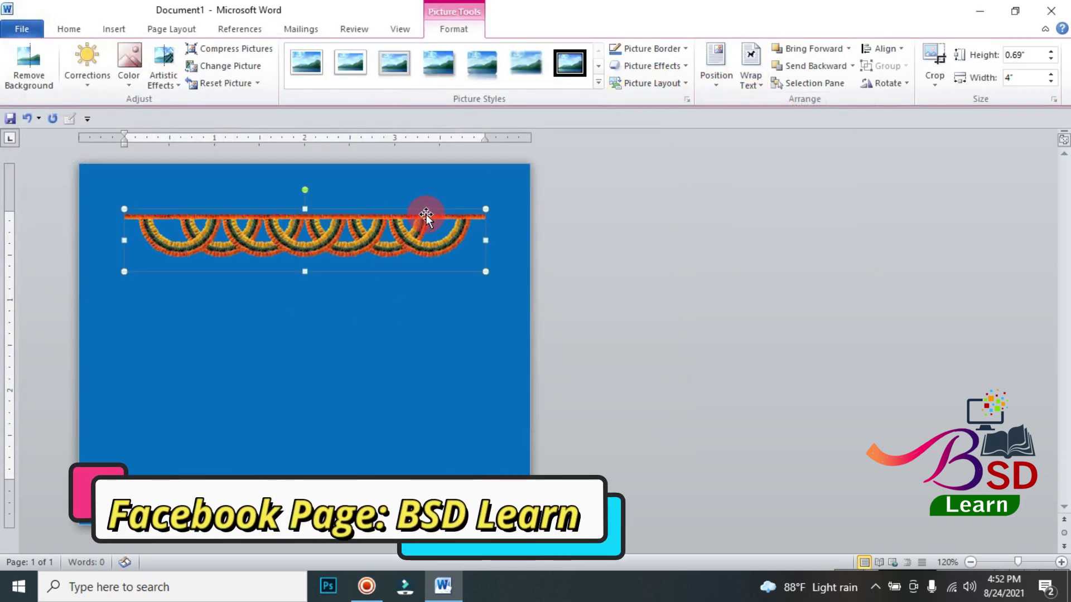
left_click_drag(398, 219, 354, 167)
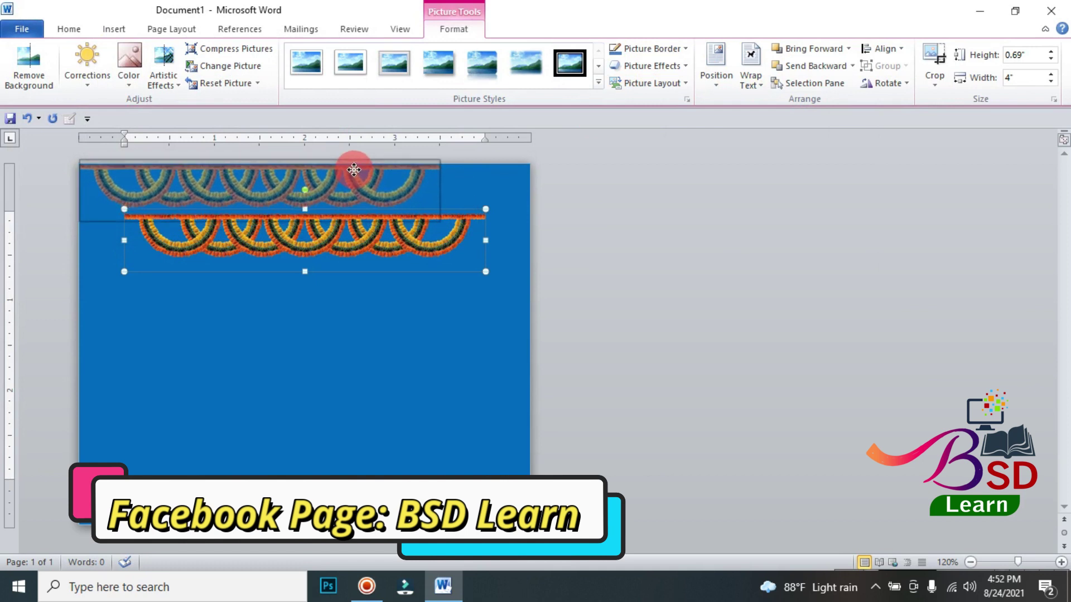
left_click(605, 225)
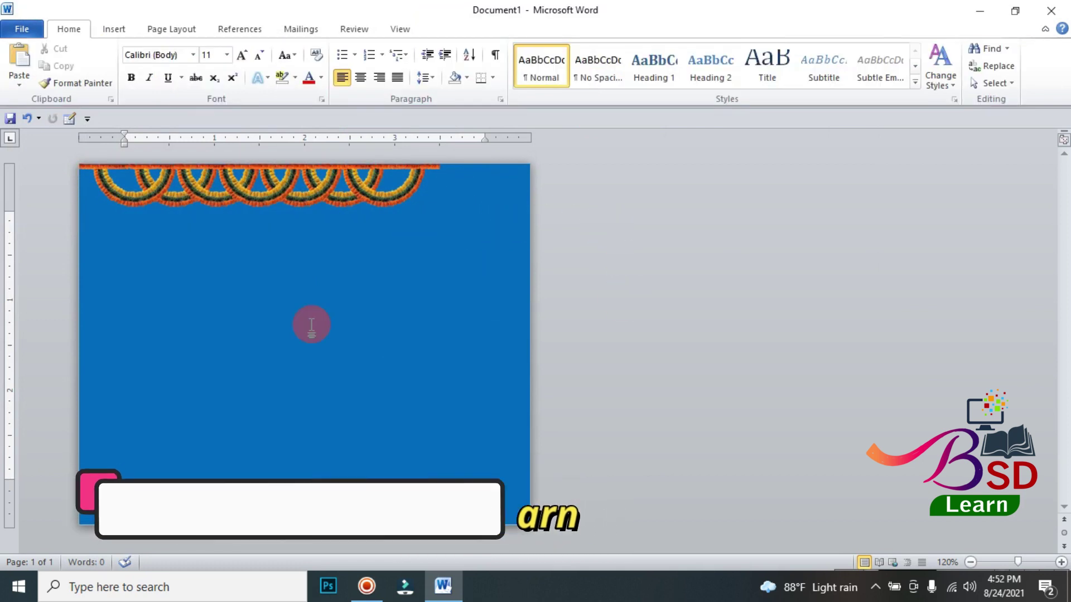
Step: Draw an oval circle in the middle of the page
left_click(115, 31)
left_click(226, 65)
left_click(287, 115)
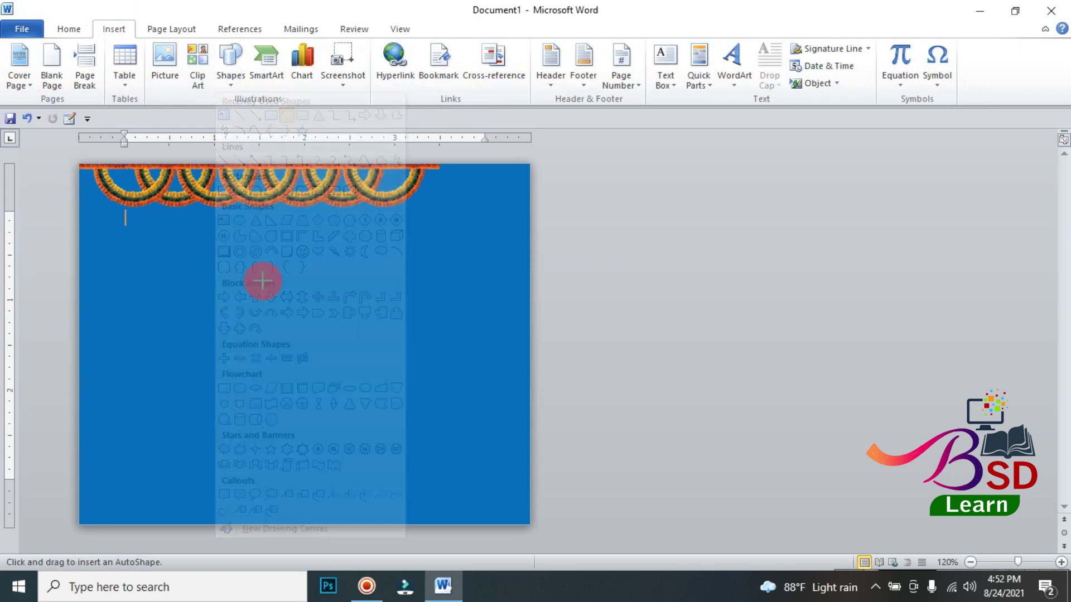
mouse_move(262, 287)
left_mouse_down()
mouse_move(307, 359)
mouse_move(366, 411)
left_mouse_up()
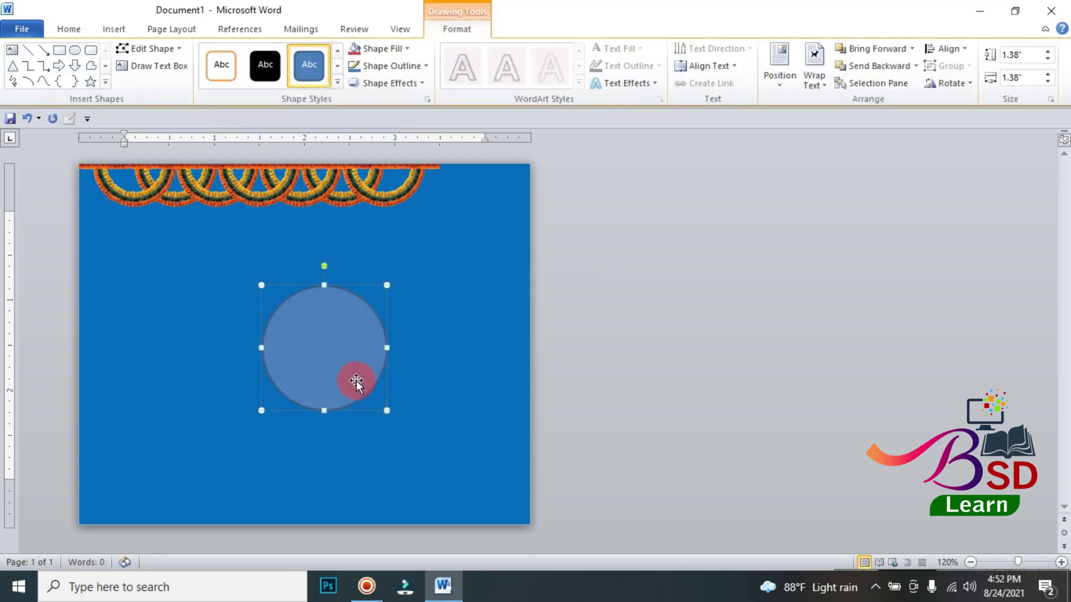
Step: Fill the circle gold, remove its outline, and move it to the top-right corner
left_click(404, 48)
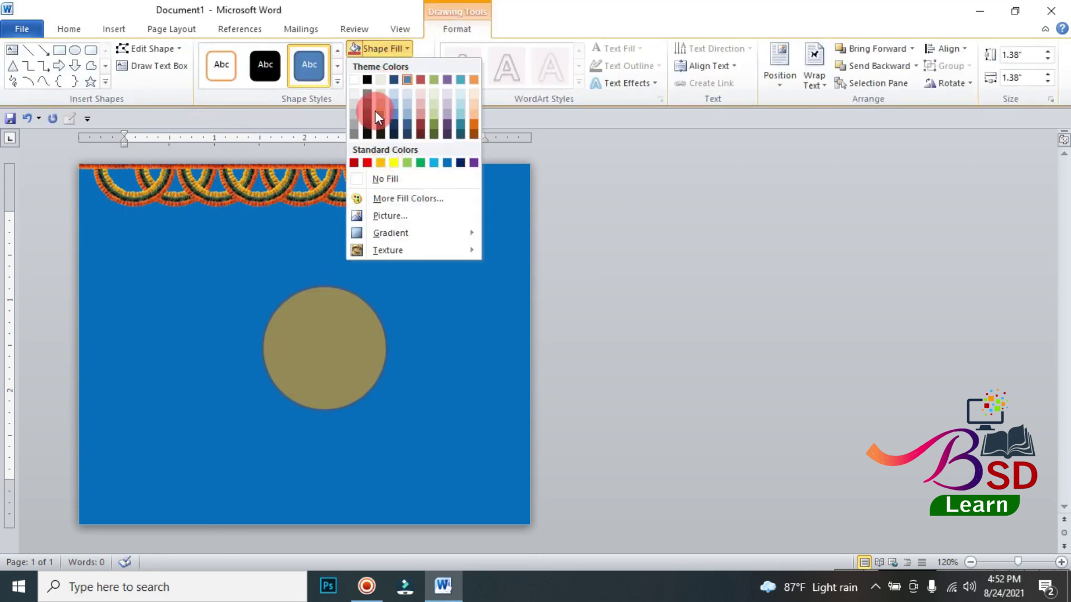
left_click(382, 161)
left_click(373, 69)
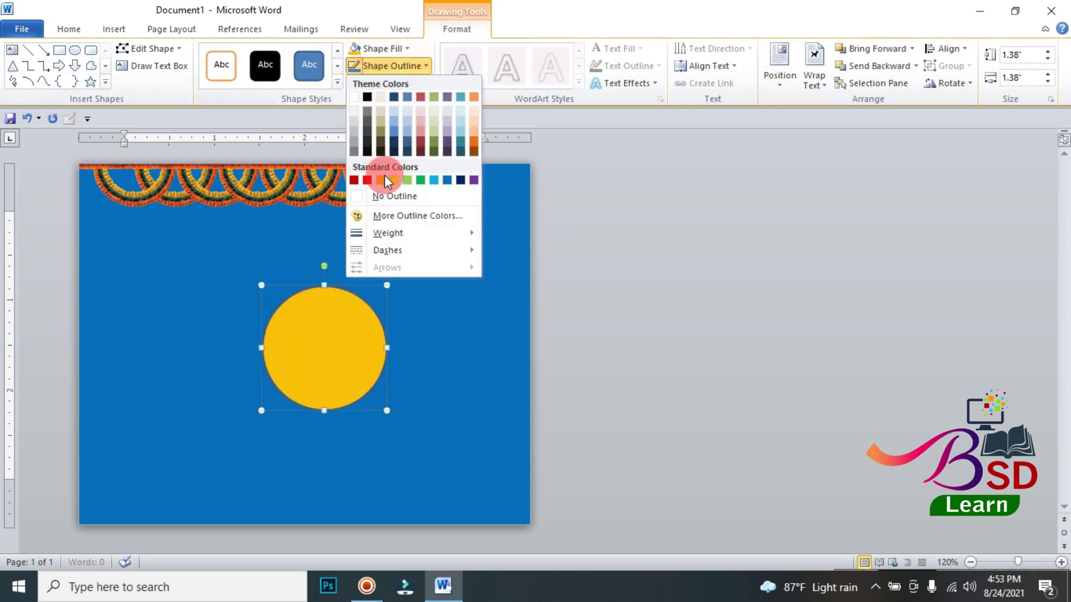
left_click(385, 193)
left_click_drag(356, 335, 514, 199)
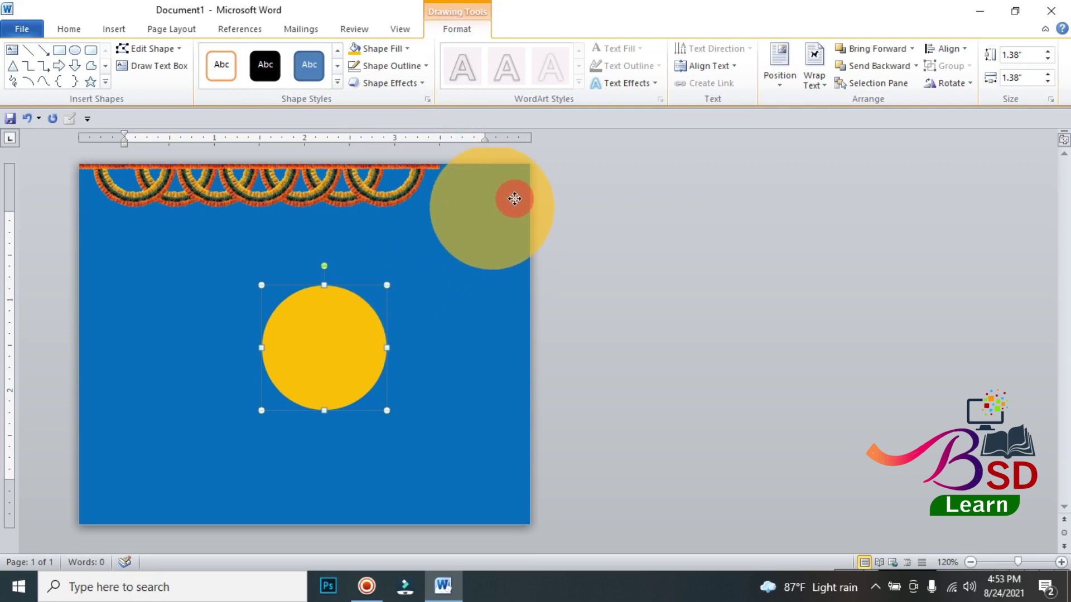
left_click_drag(515, 199, 514, 190)
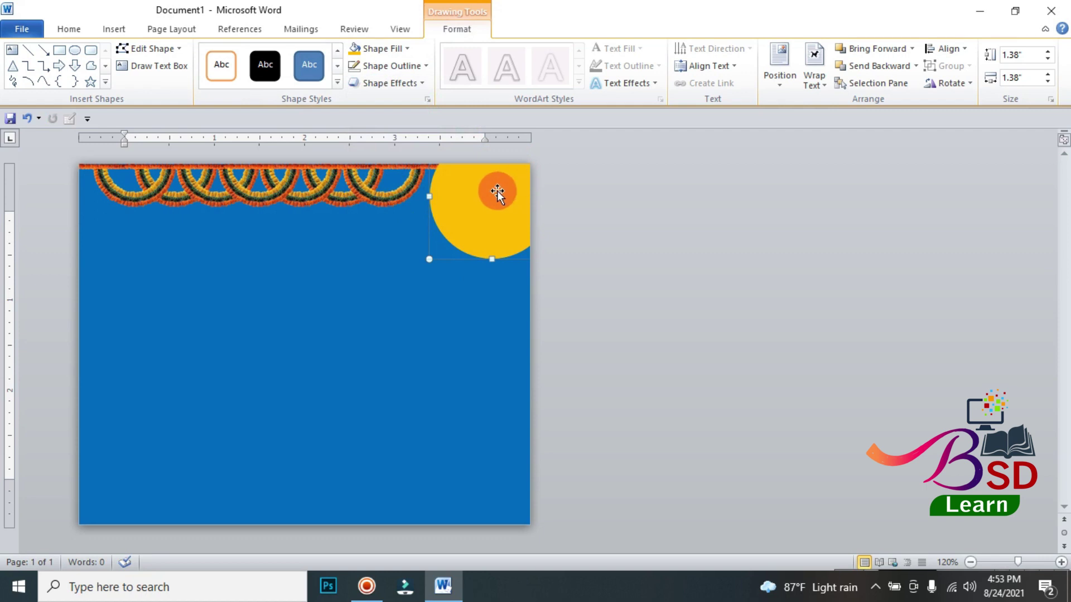
Step: Paste a copy of the gold circle and fill the copy red
right_click(497, 191)
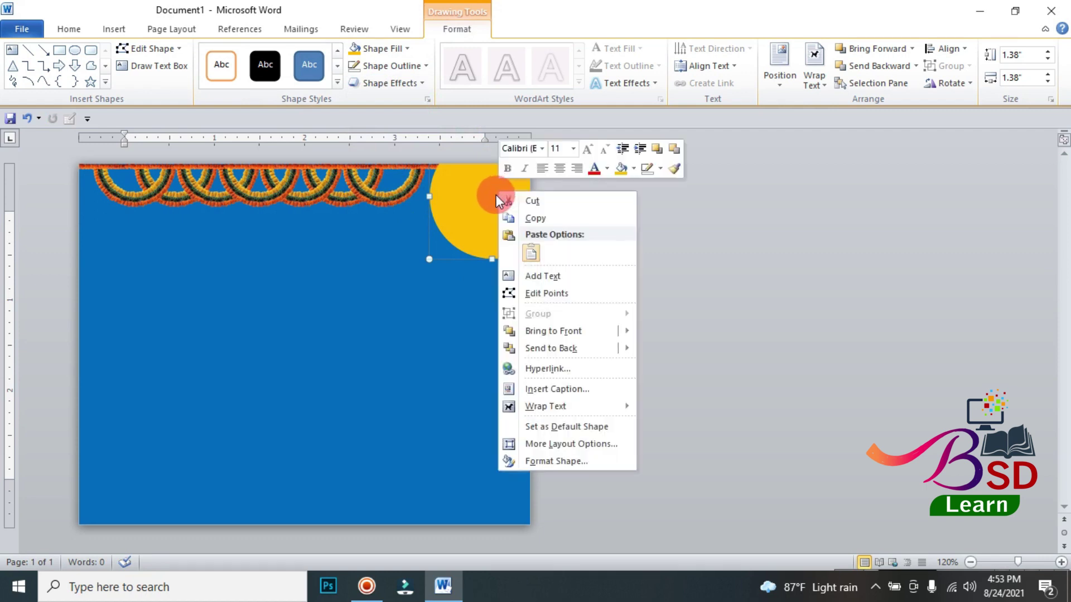
left_click(533, 219)
left_click(68, 28)
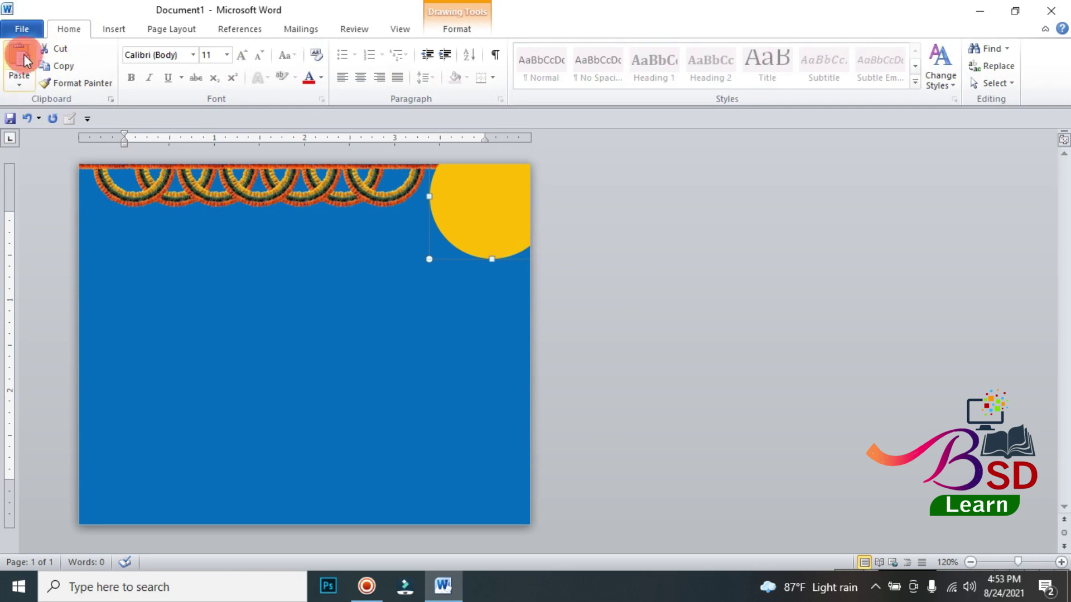
left_click(21, 57)
left_click_drag(463, 239, 336, 322)
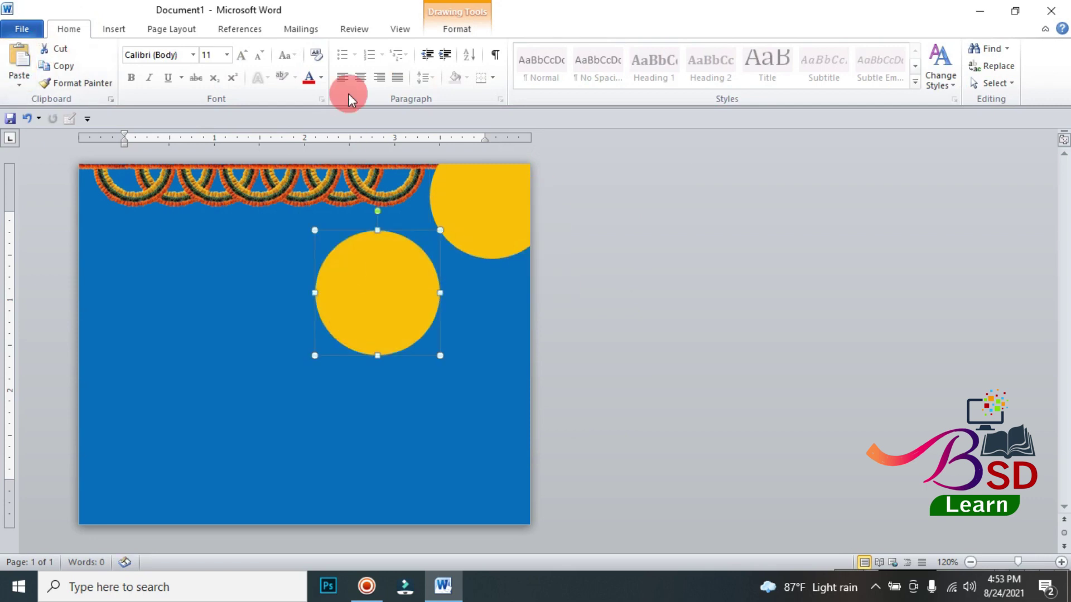
left_click(455, 29)
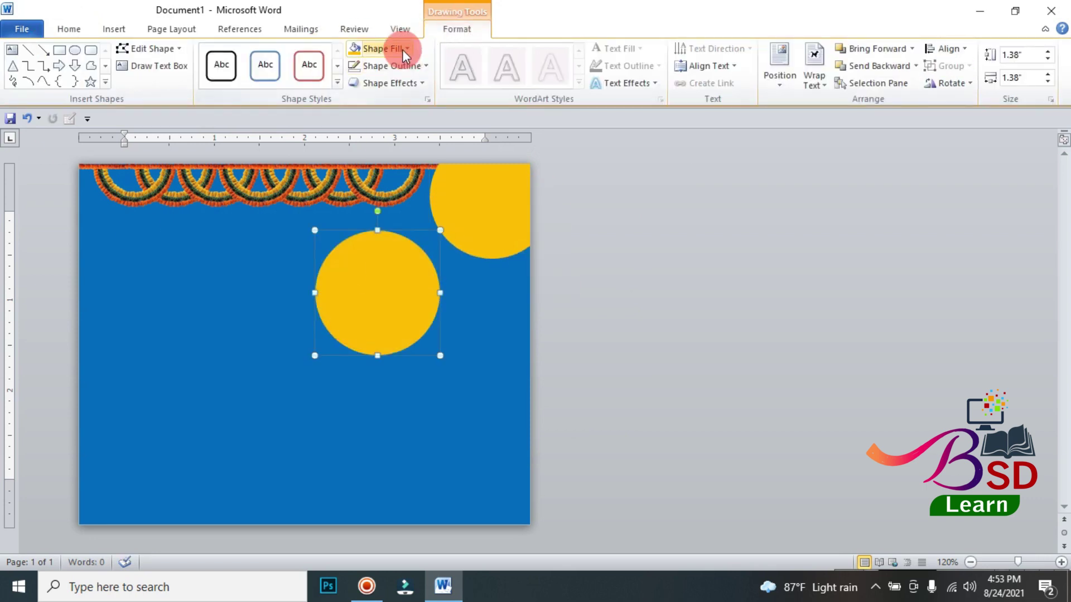
left_click(403, 49)
left_click(367, 163)
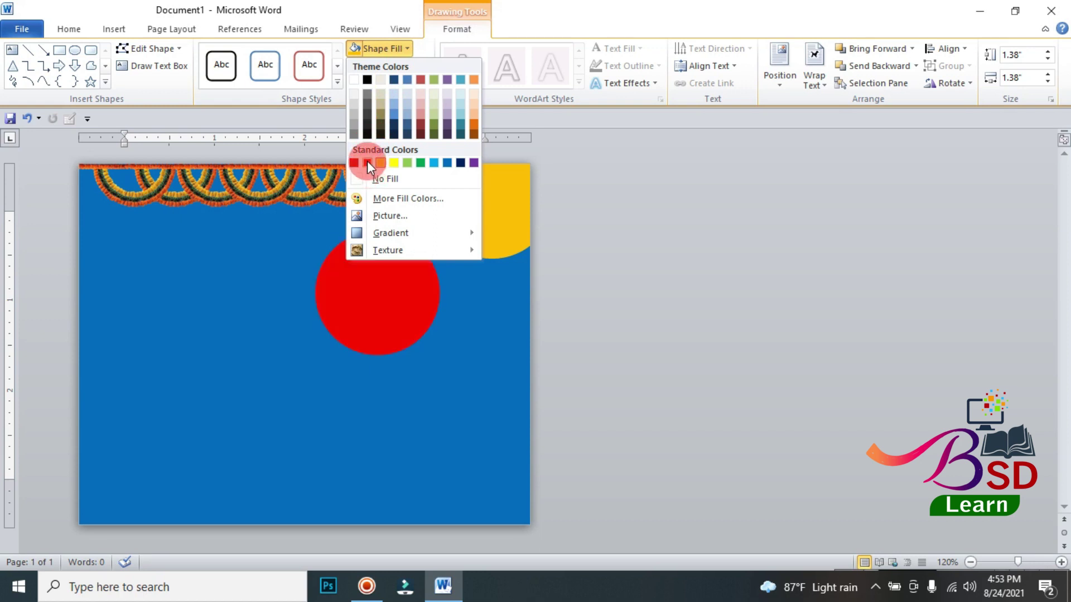
Step: Position the red circle over the gold one, leaving a gold crescent showing
left_click_drag(385, 309, 498, 208)
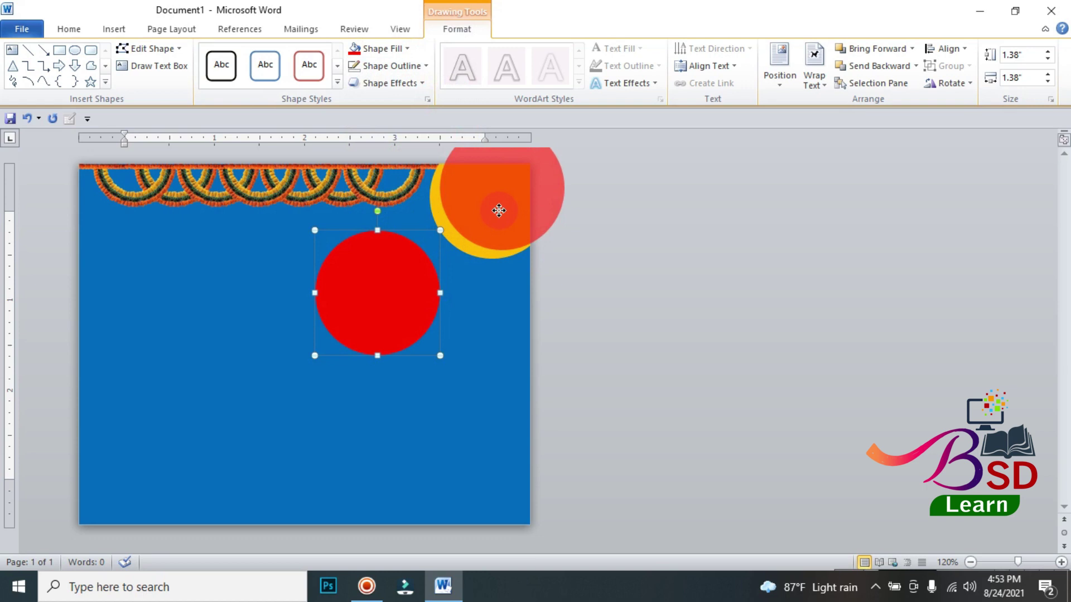
left_click_drag(498, 210, 499, 211)
key("ctrl+z")
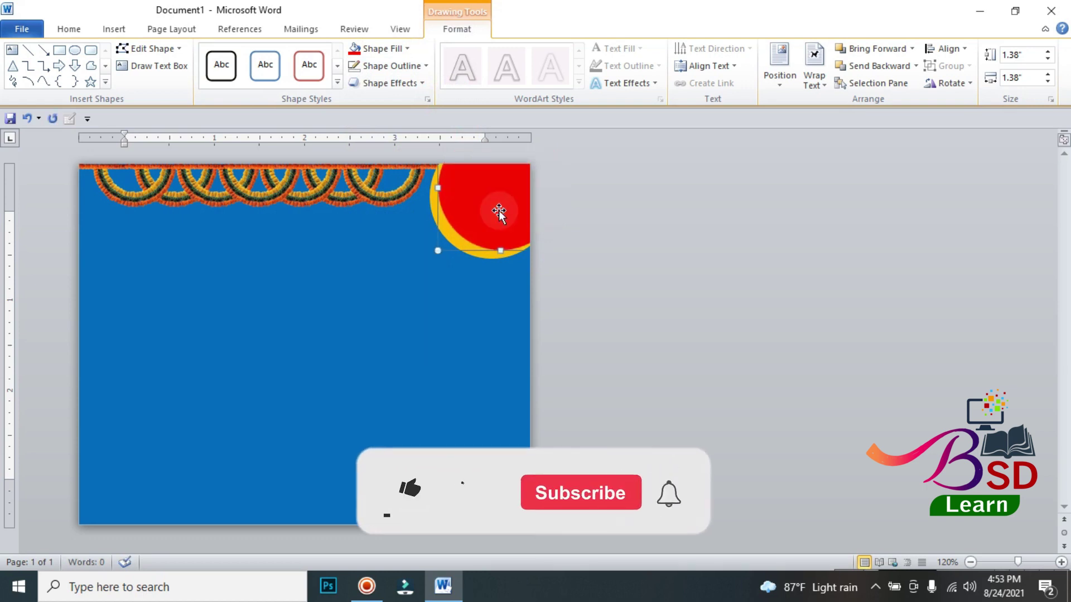
key("ctrl+z")
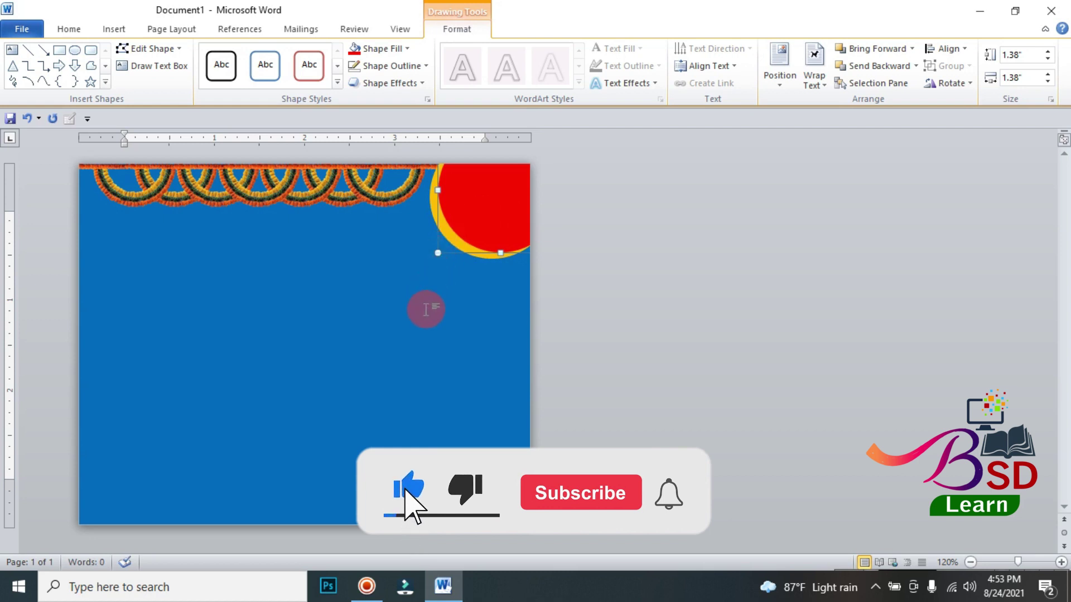
left_click(680, 299)
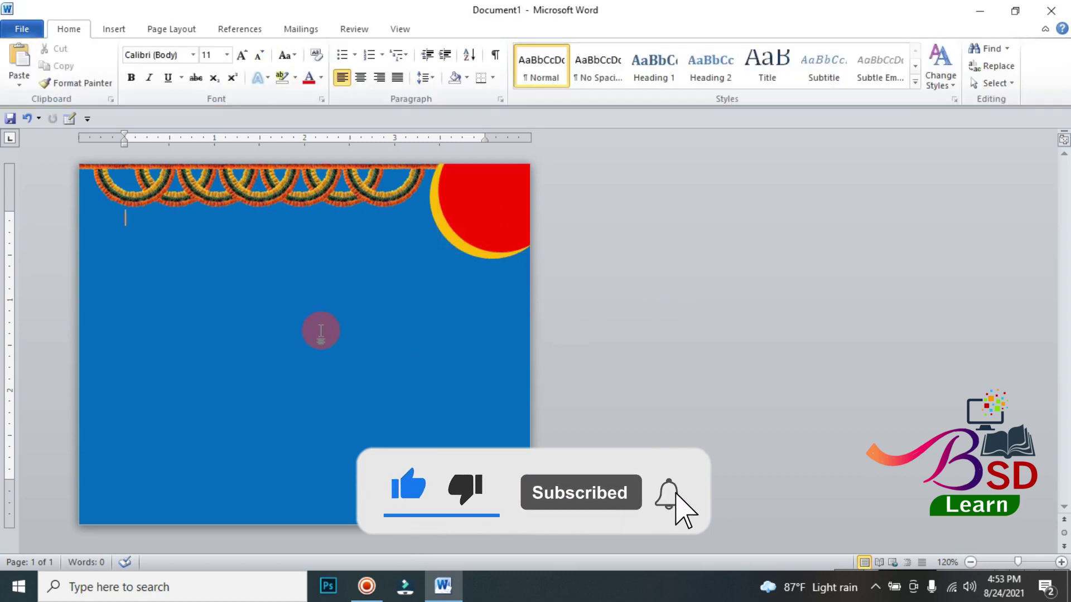
Step: Select both the red and gold circles and group them
left_click(449, 244)
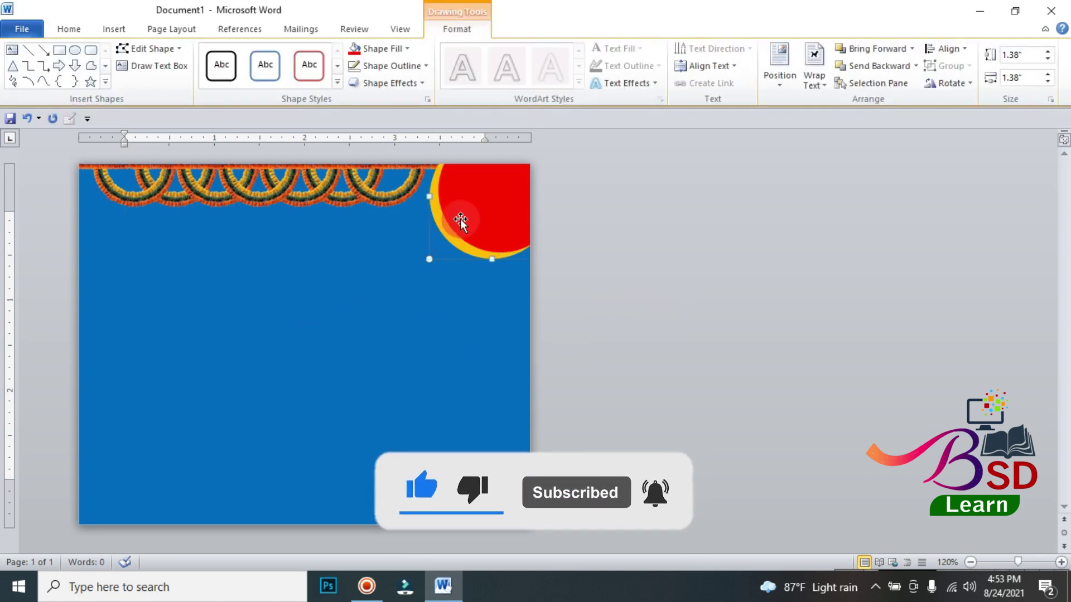
left_click(431, 245)
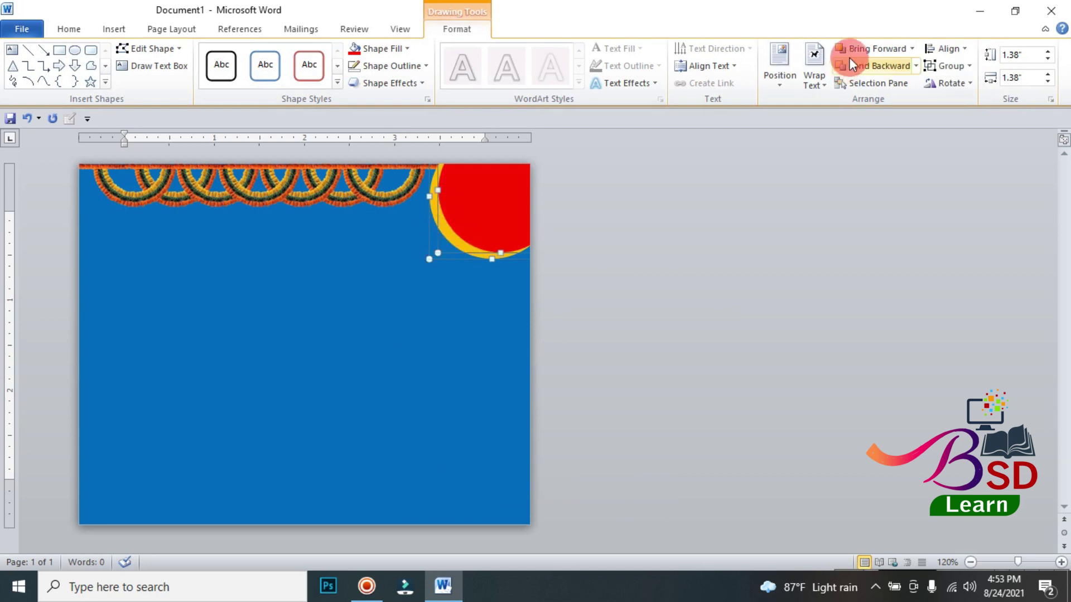
left_click(951, 67)
left_click(950, 84)
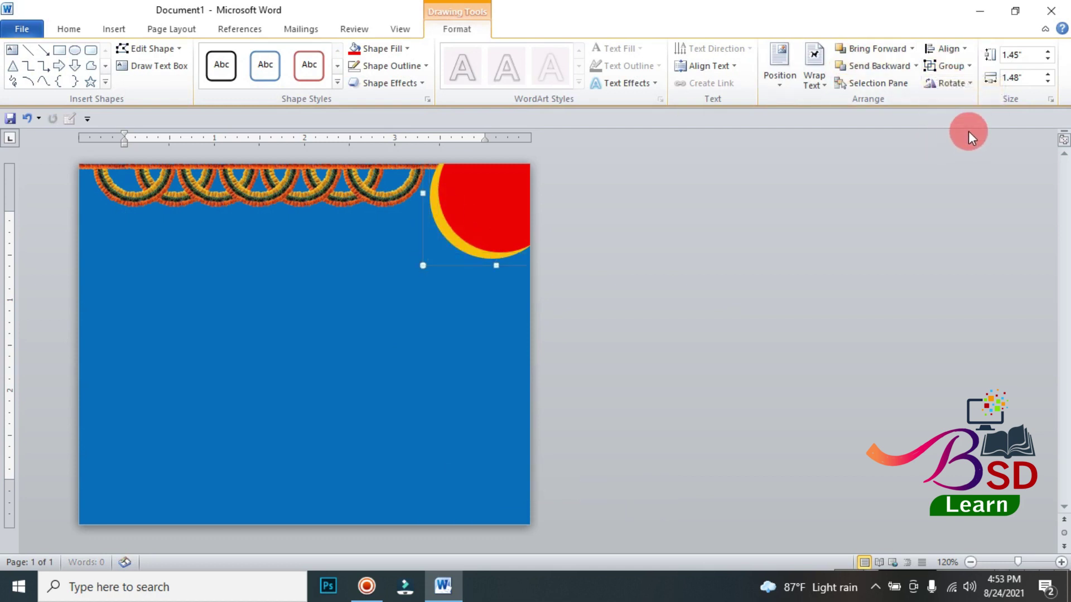
Step: Paste a duplicate of the grouped circles and move it toward the lower-left
right_click(514, 219)
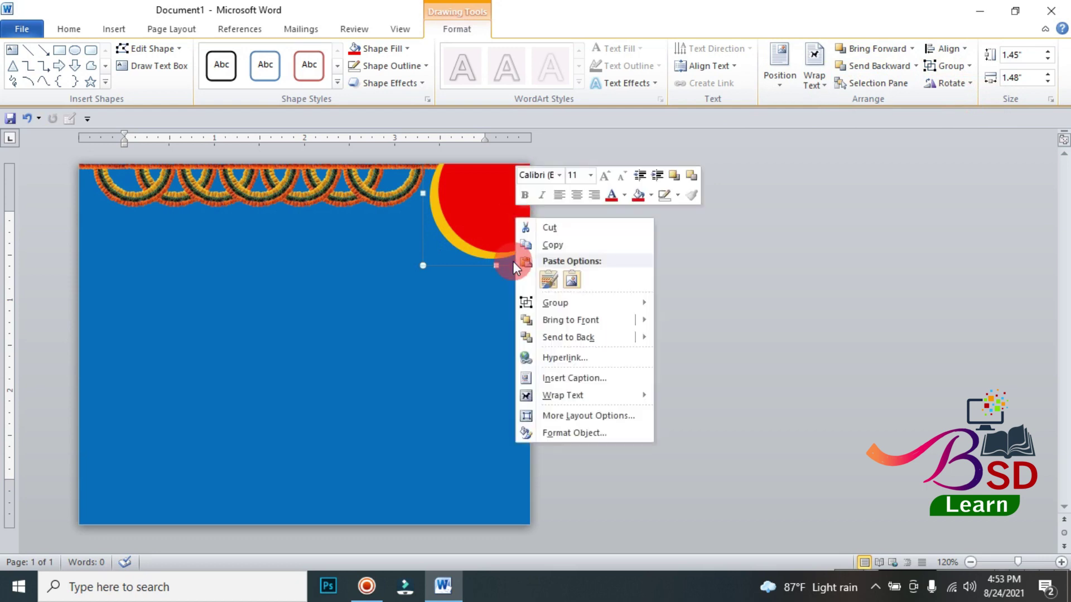
left_click(540, 245)
left_click(68, 29)
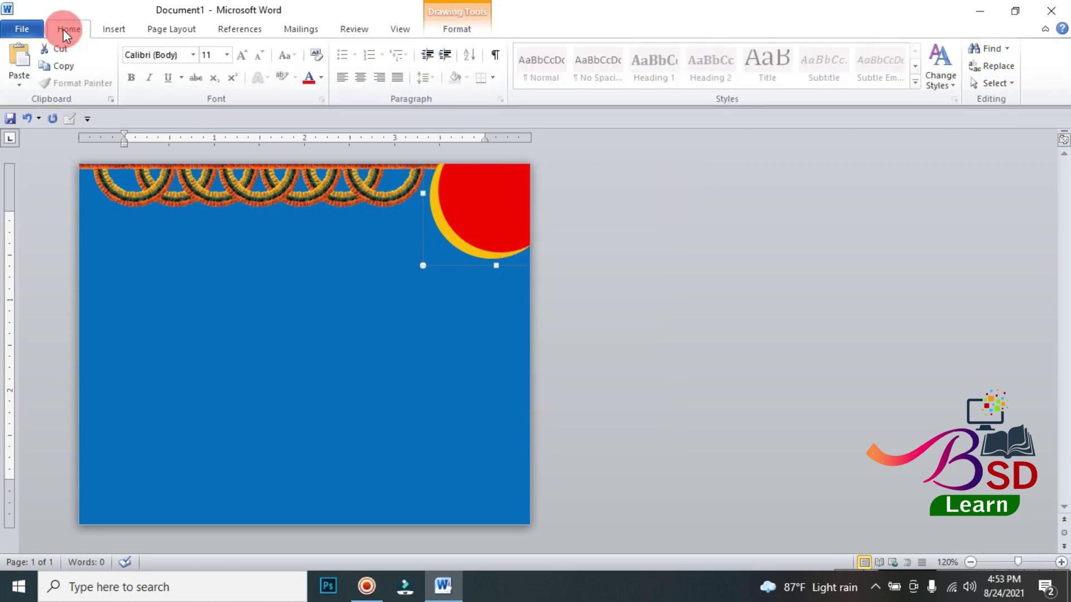
left_click(20, 62)
left_click_drag(517, 255, 262, 441)
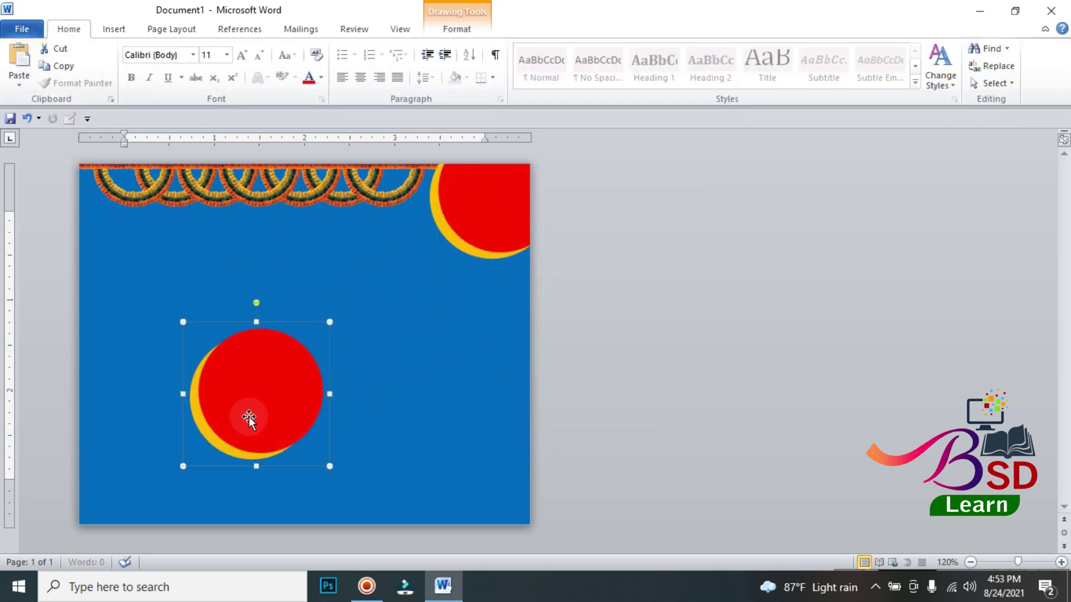
Step: Flip the duplicate horizontally, tilt it counter-clockwise, and place it in the bottom-left corner
left_click(481, 34)
left_click(949, 82)
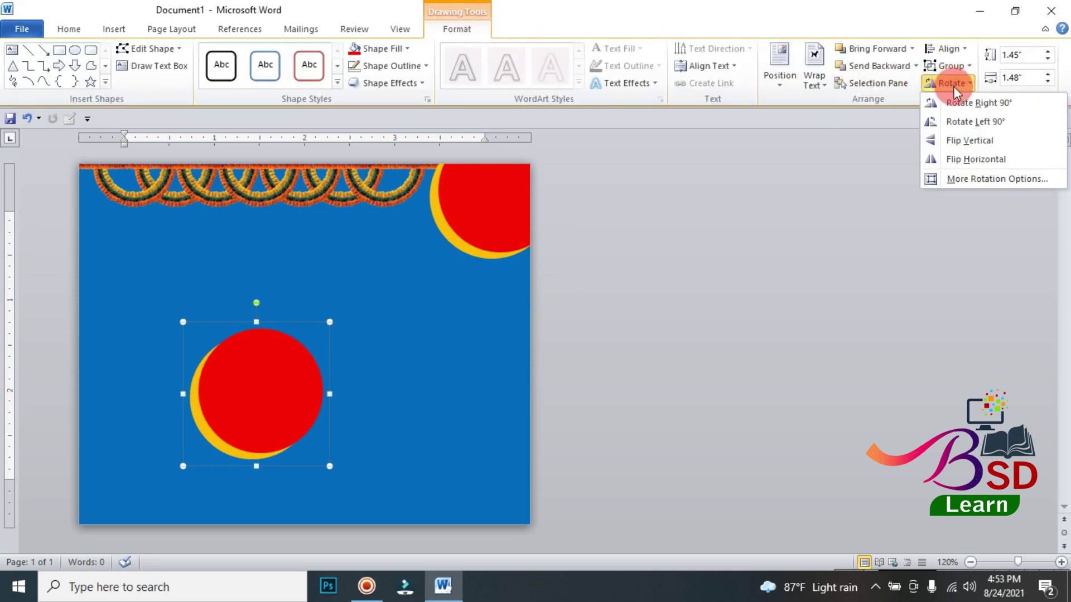
left_click(963, 122)
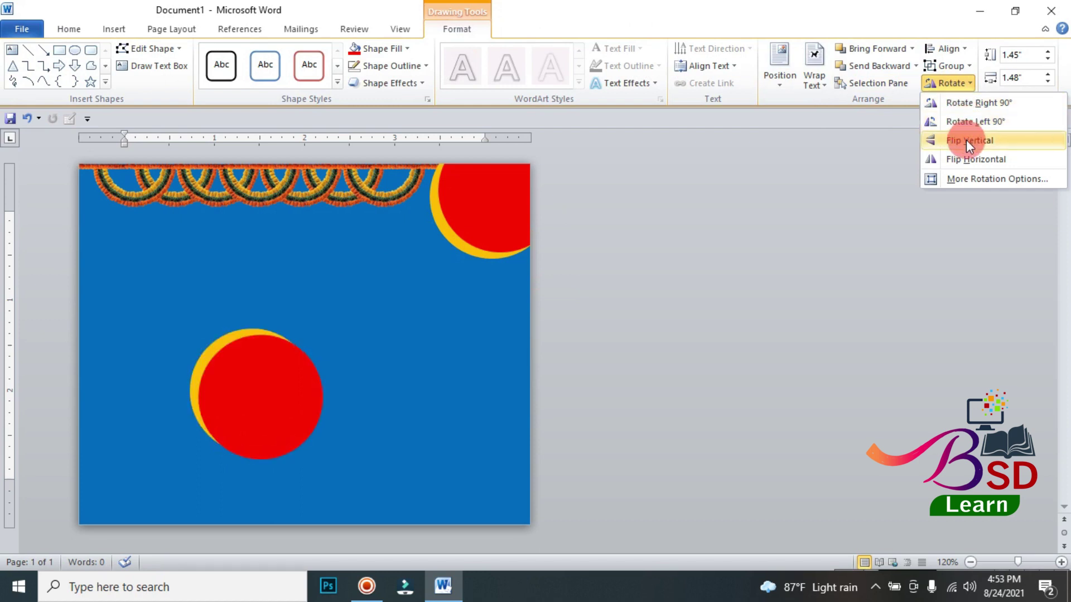
left_click(968, 159)
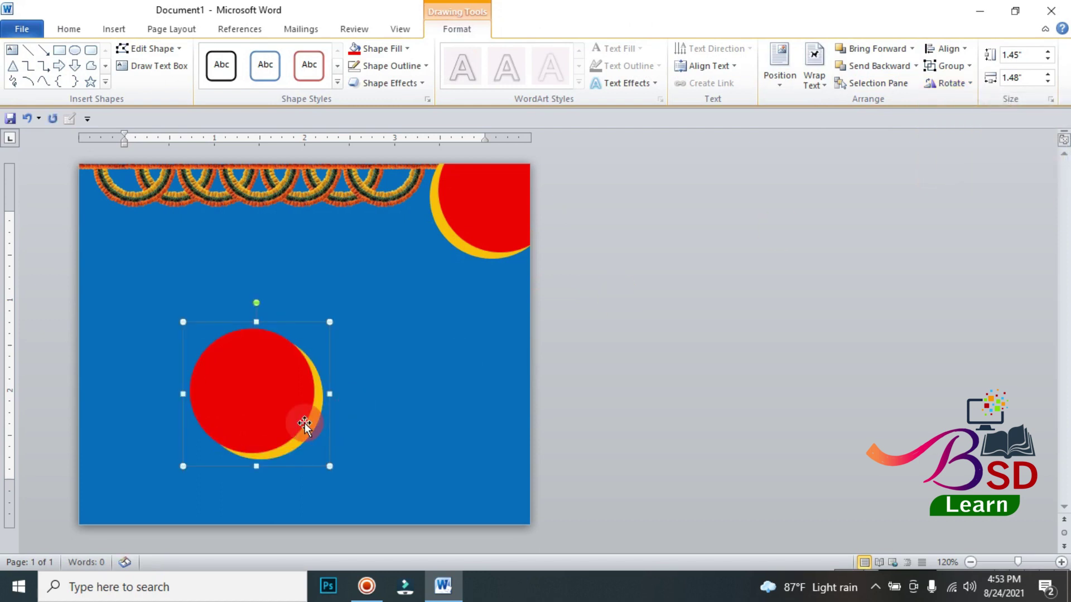
left_click_drag(256, 302, 191, 382)
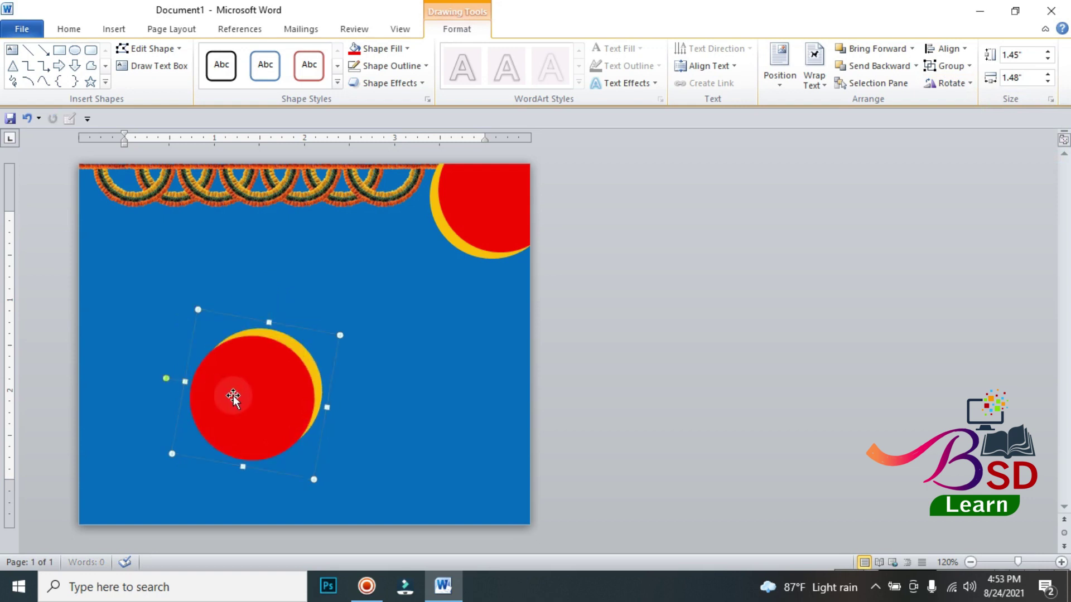
left_click_drag(108, 491, 122, 482)
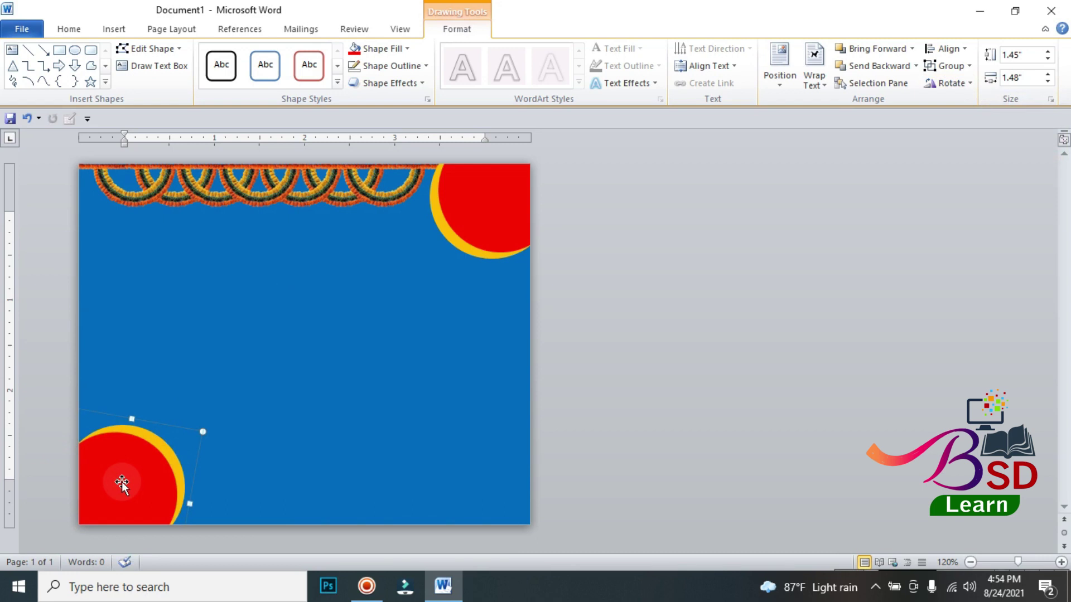
Step: Ungroup the bottom-left circles, send one back, and recolour the front circle gold
left_click(950, 66)
left_click(963, 105)
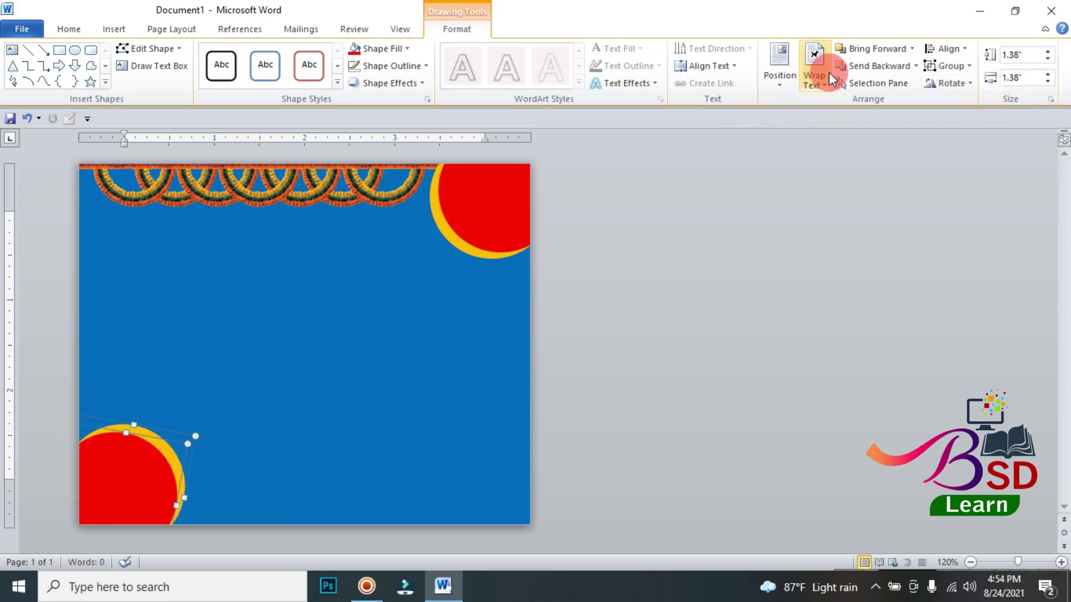
left_click(863, 65)
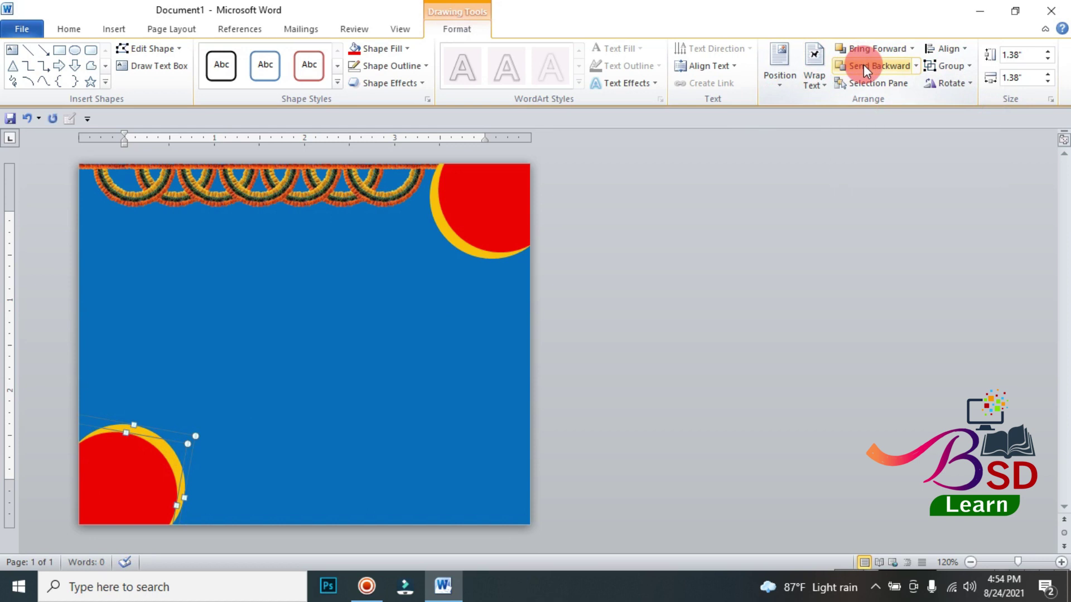
left_click(177, 463)
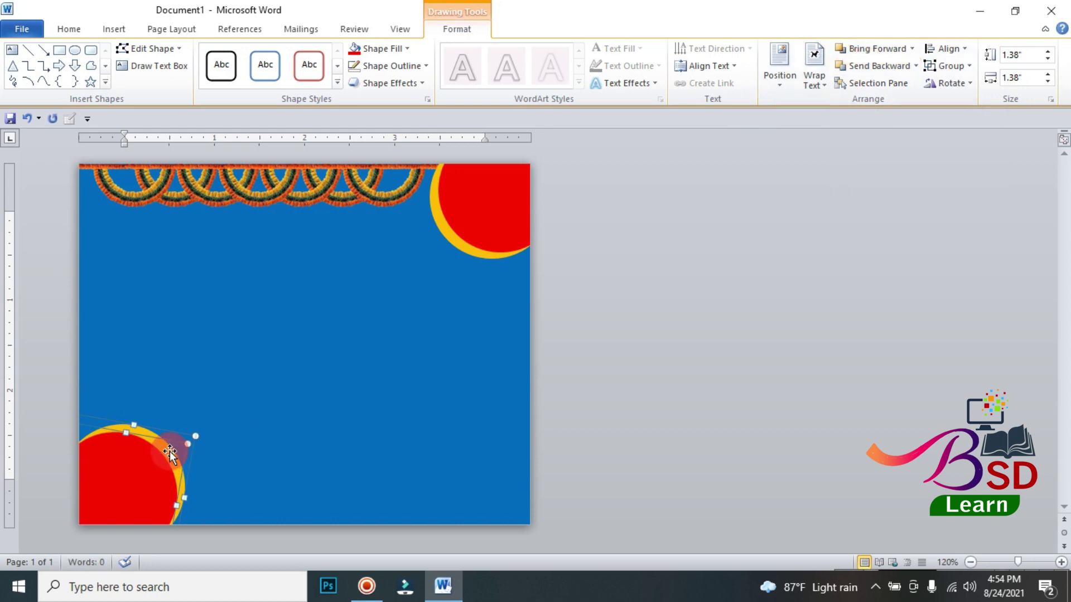
left_click(150, 466)
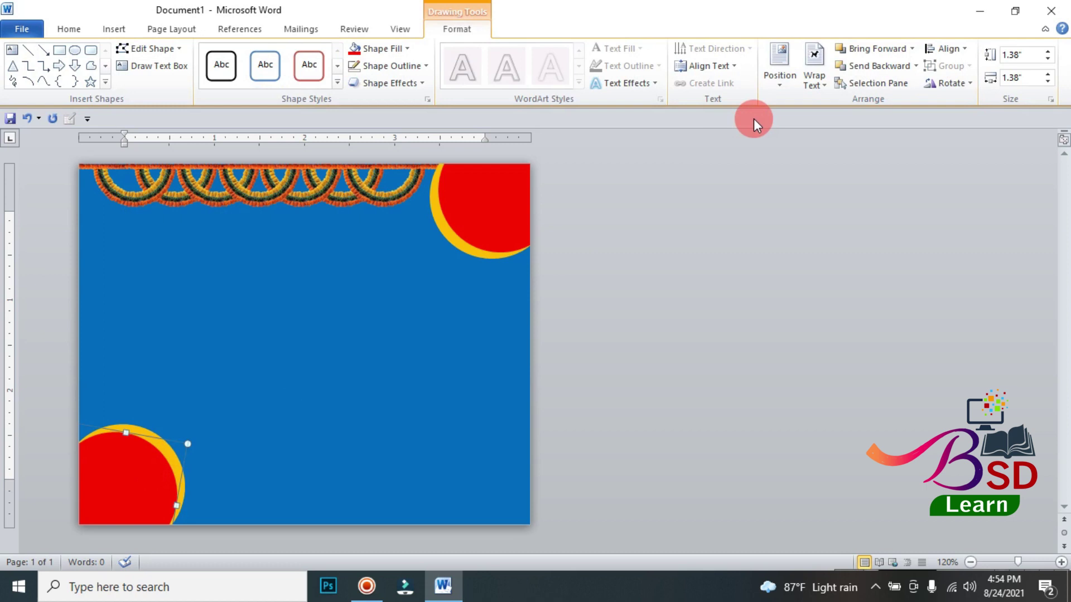
left_click(407, 49)
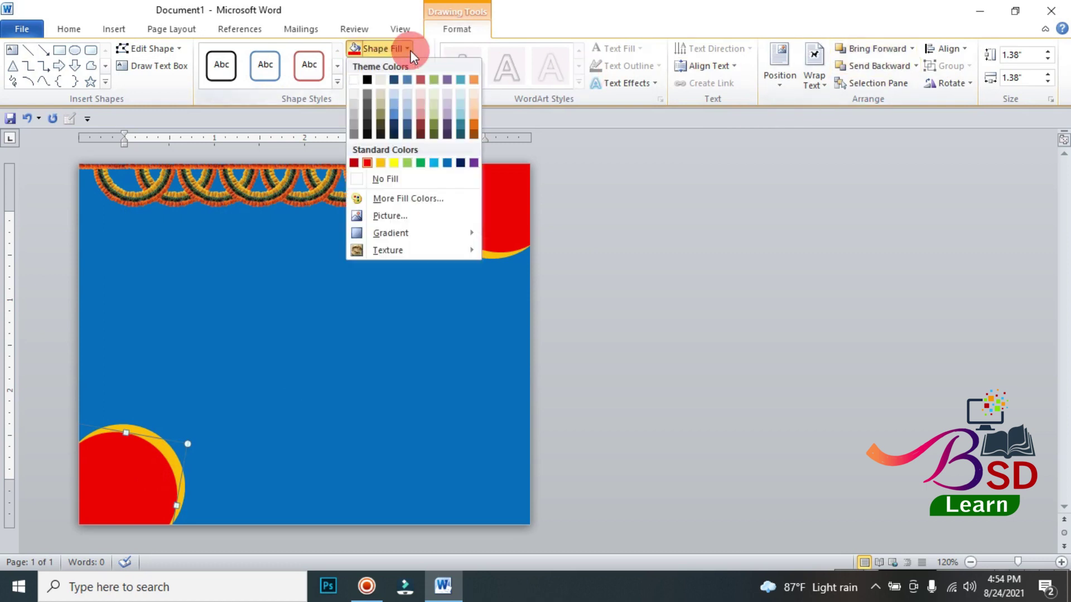
left_click(379, 164)
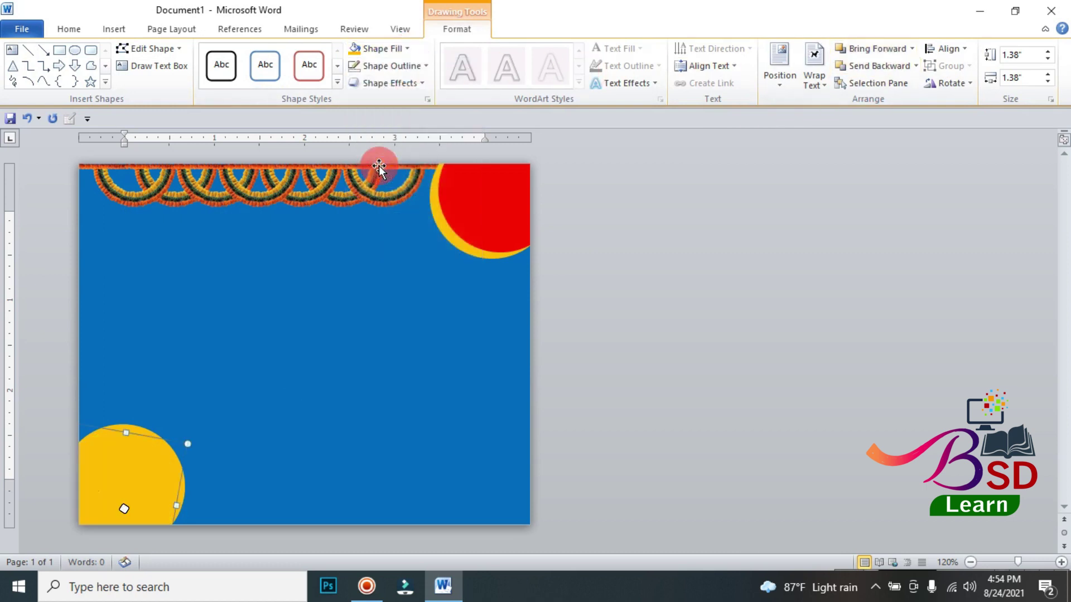
left_click_drag(127, 433, 135, 426)
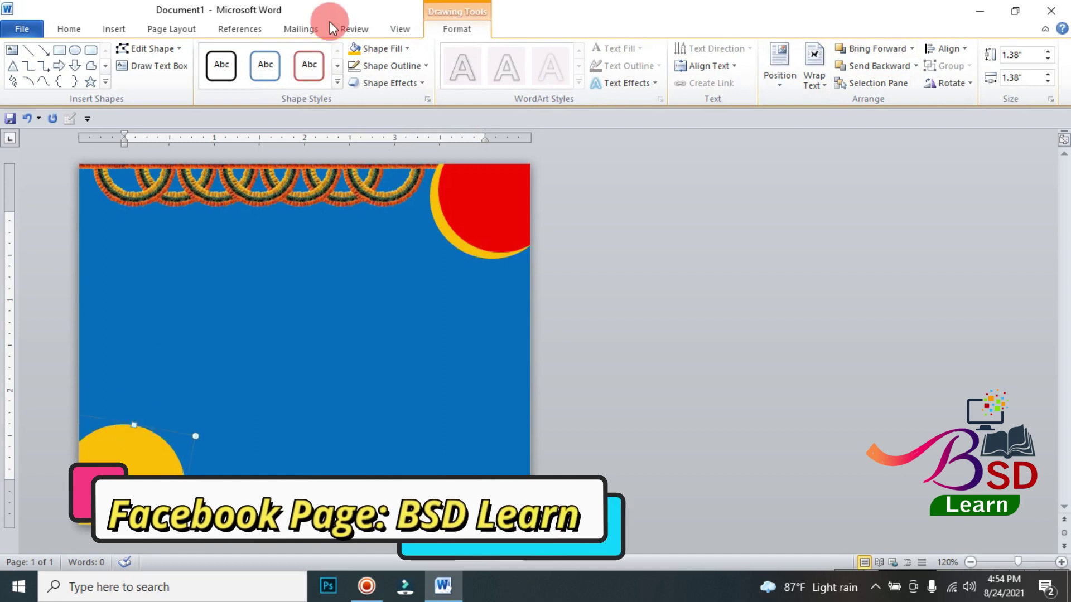
Step: Fill the back circle red so a thin red crescent edges the gold circle
left_click(373, 47)
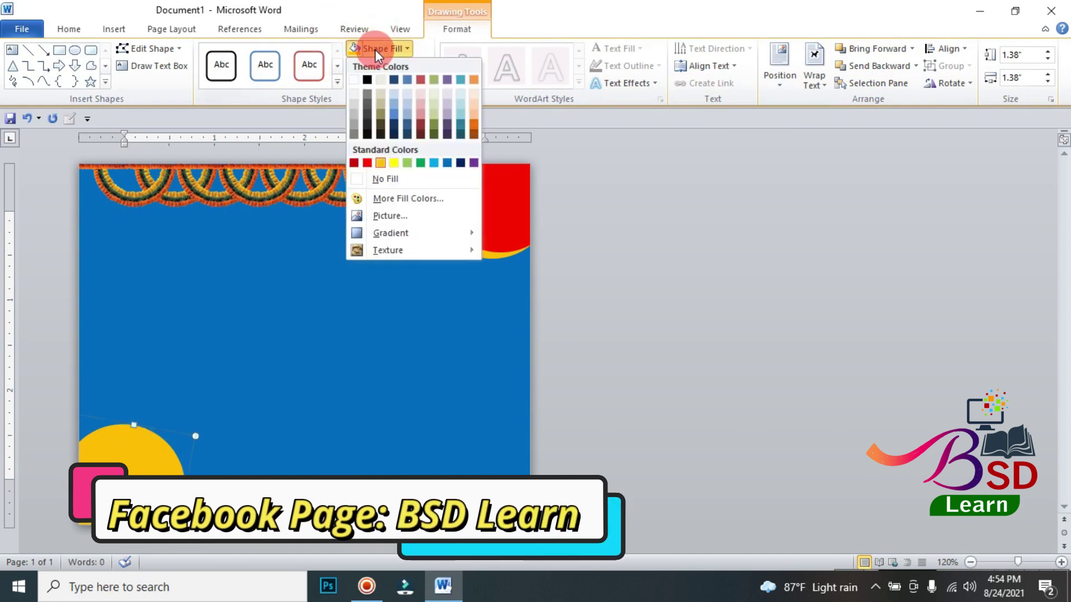
left_click(368, 163)
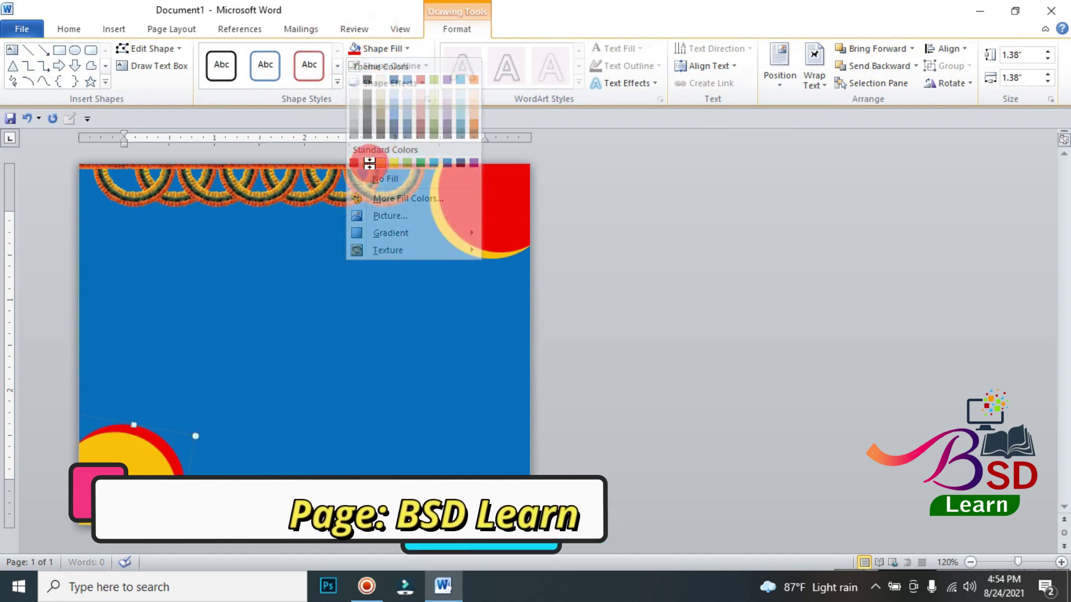
left_click(641, 280)
left_click(121, 479)
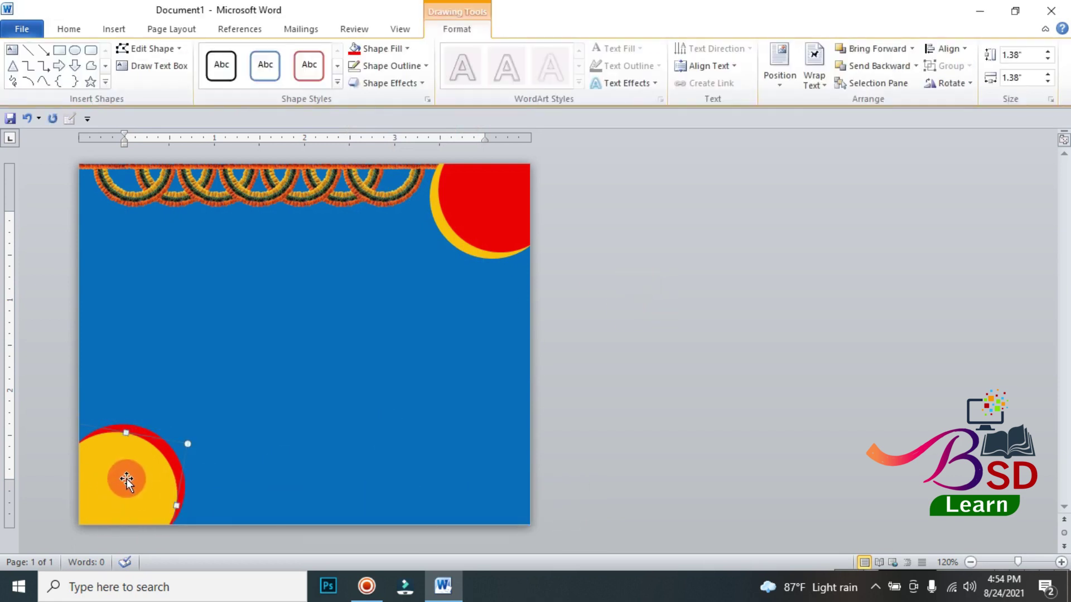
scroll(131, 479, "up", 4)
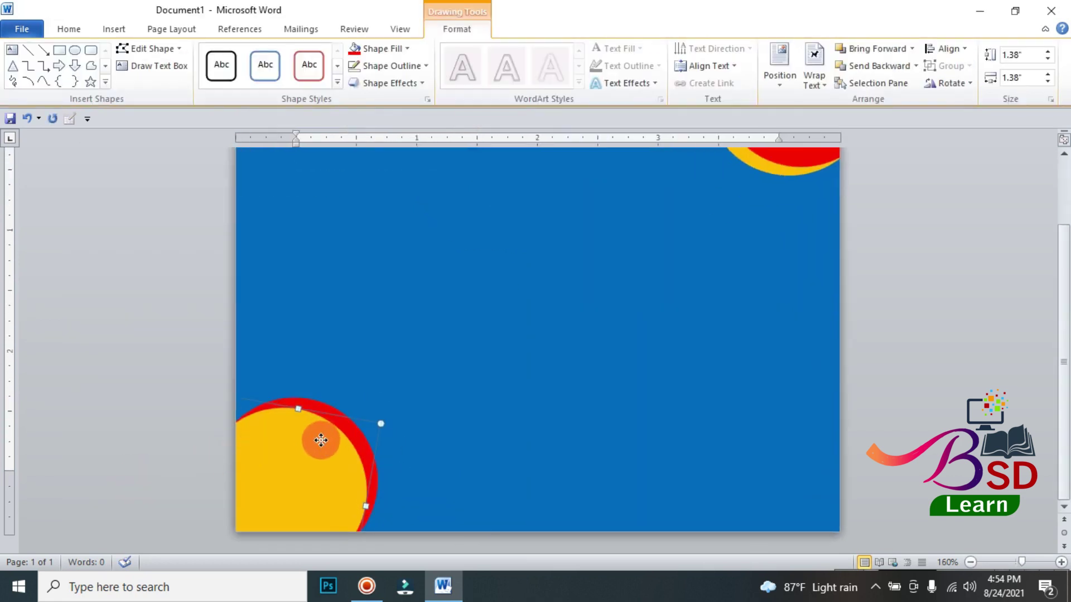
scroll(321, 438, "down", 3)
left_click(735, 280)
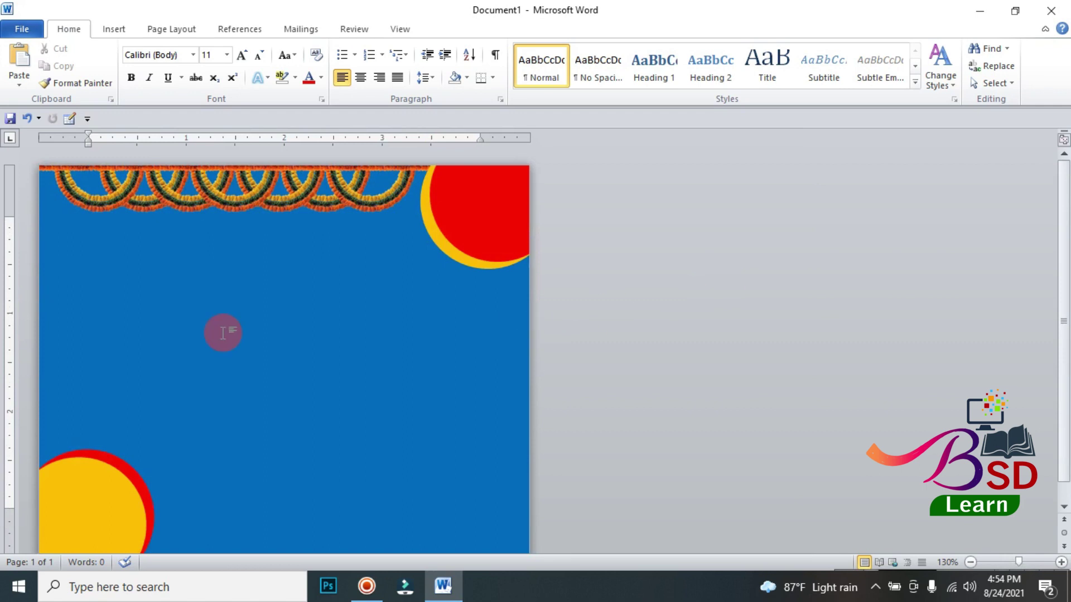
Step: Insert the Madka hanging-pot picture
left_click(107, 31)
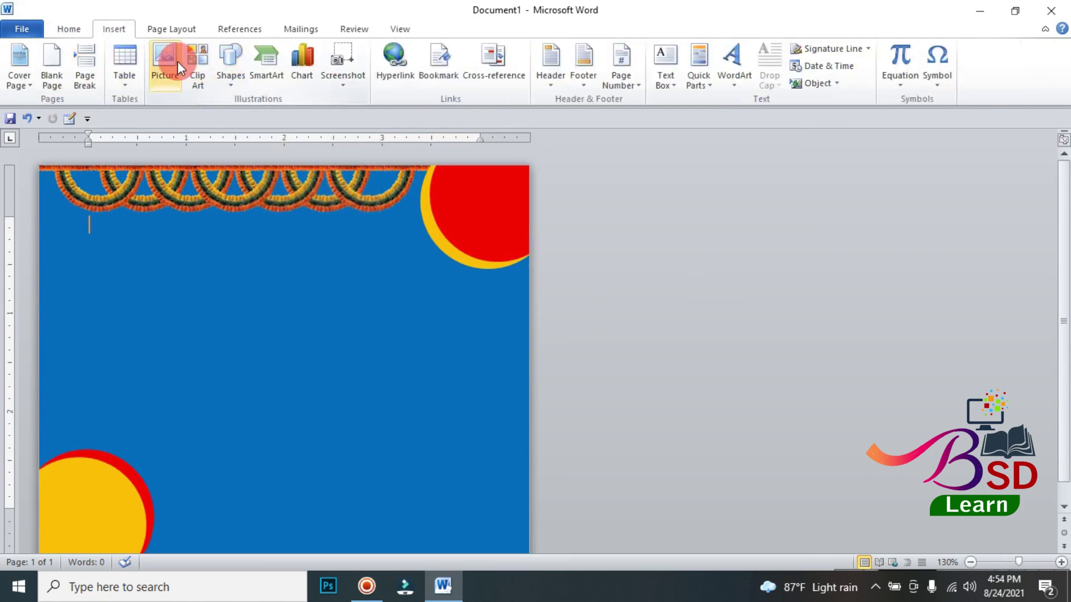
left_click(165, 58)
left_click(227, 119)
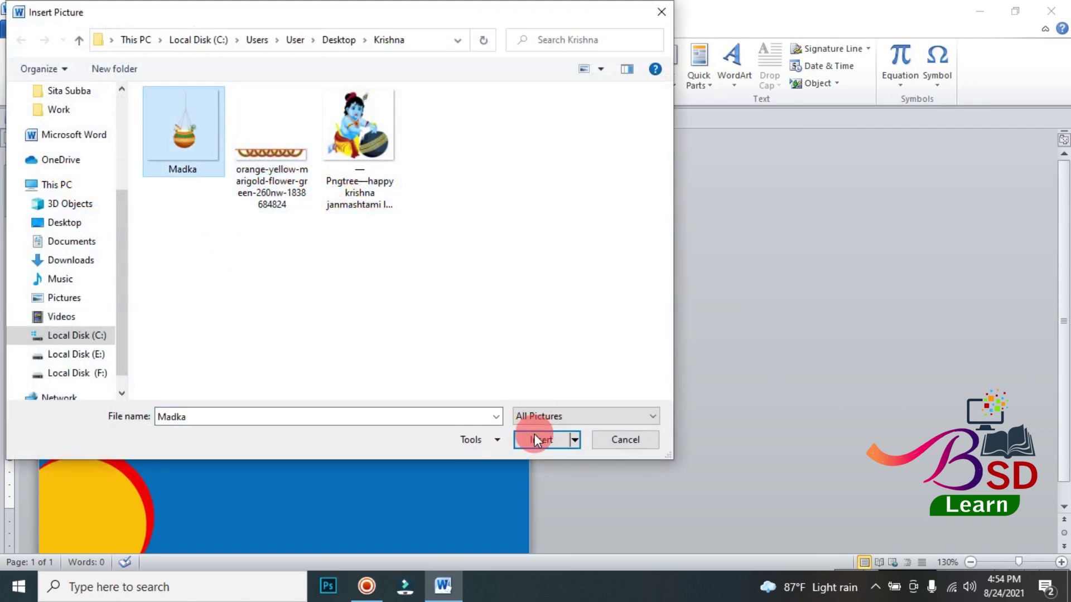
left_click(535, 435)
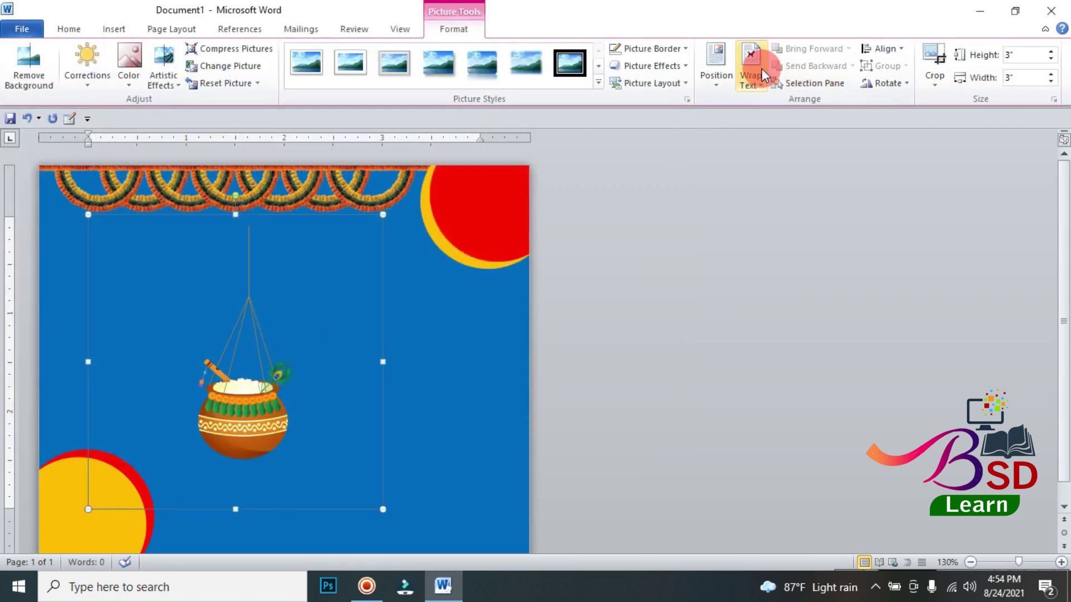
Step: Crop the right, left, bottom and top of the picture down to the pot
left_click(942, 62)
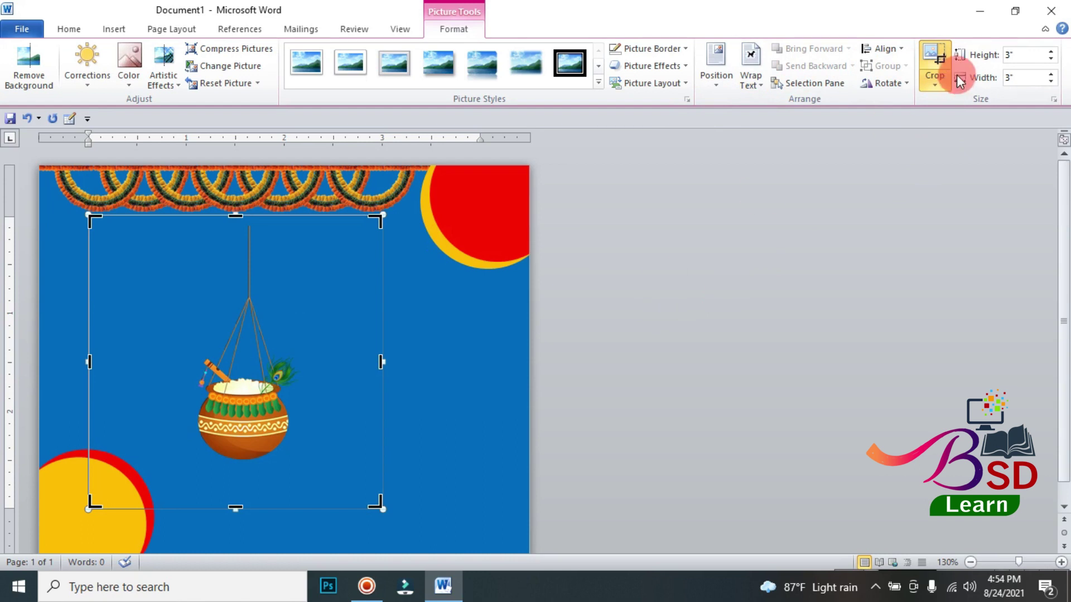
left_click_drag(380, 363, 306, 371)
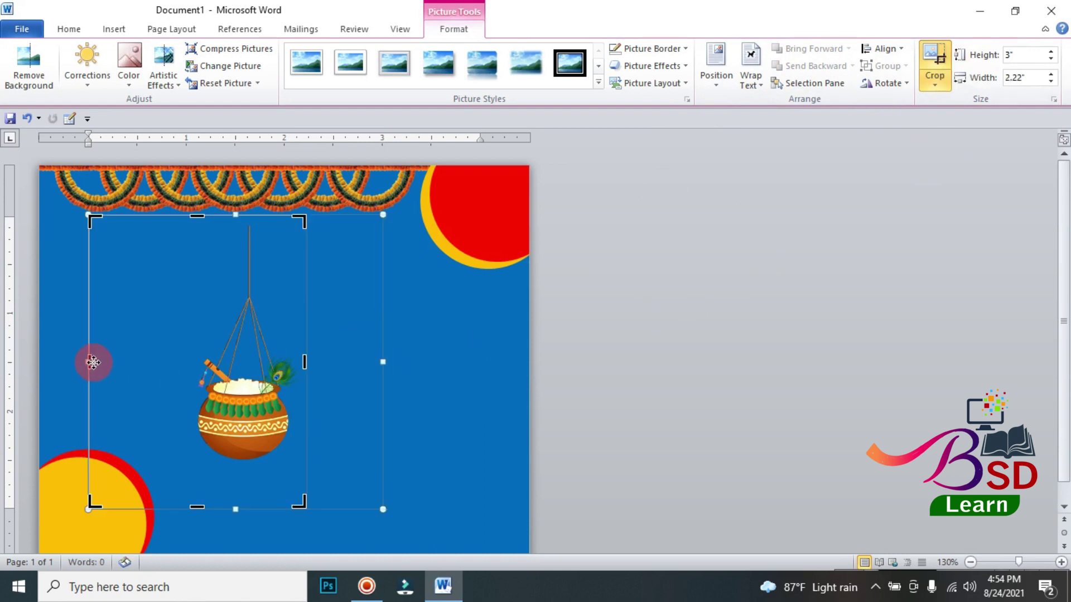
left_click_drag(89, 361, 185, 361)
left_click_drag(149, 507, 158, 467)
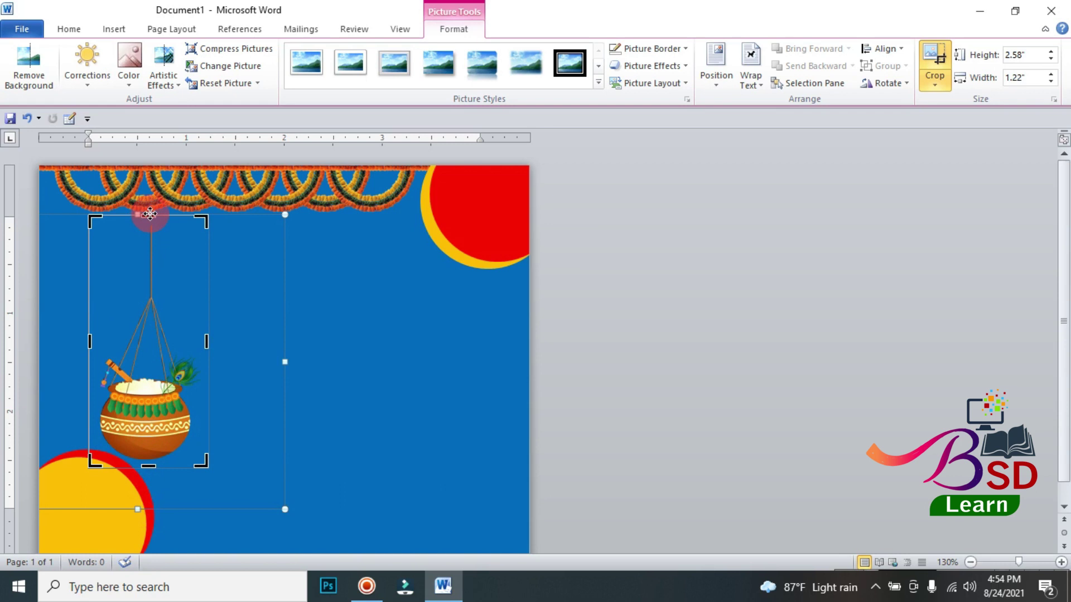
left_click_drag(149, 216, 151, 218)
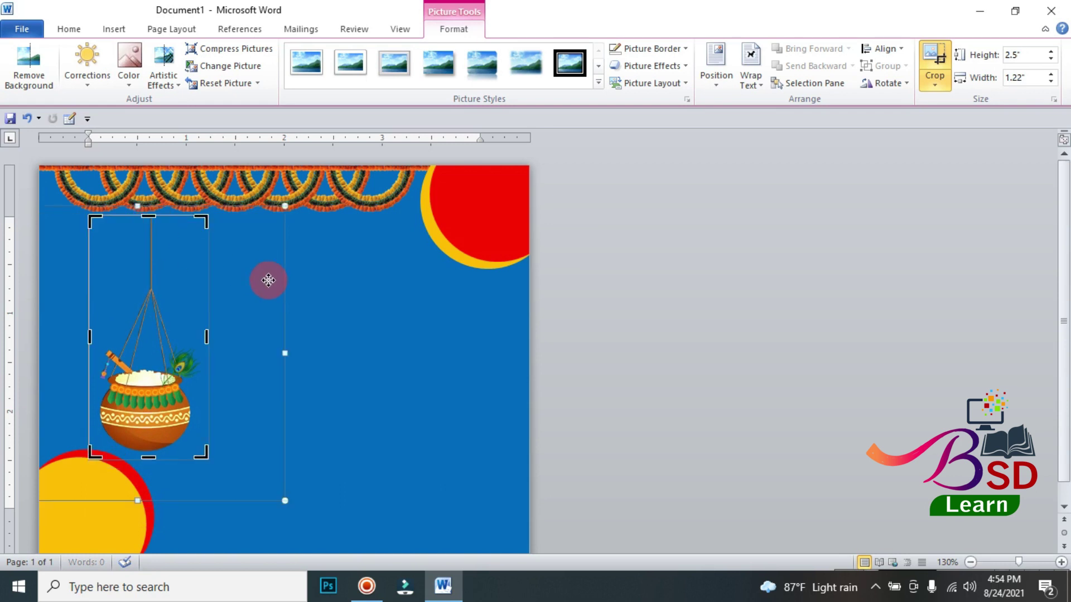
left_click(234, 413)
Step: Set the pot to In Front of Text and place it at the left edge under the garland
left_click(148, 435)
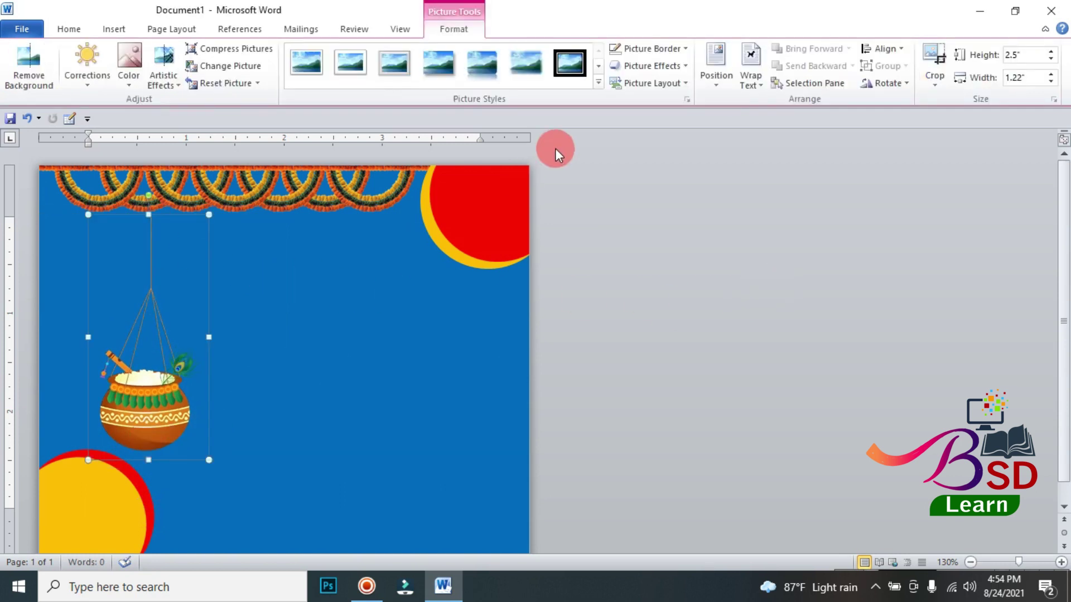
left_click(744, 79)
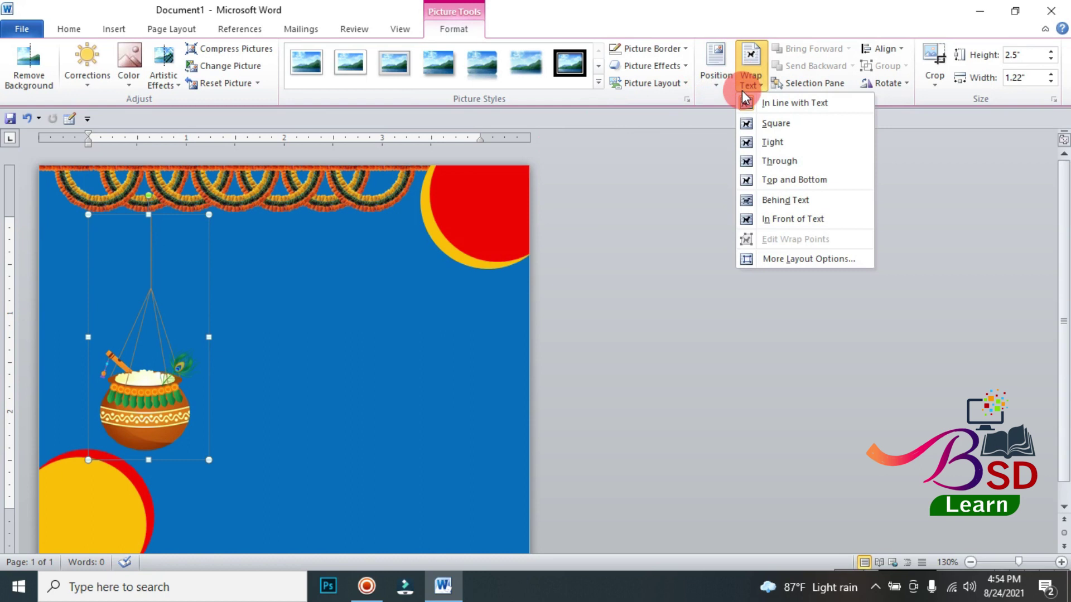
left_click(765, 220)
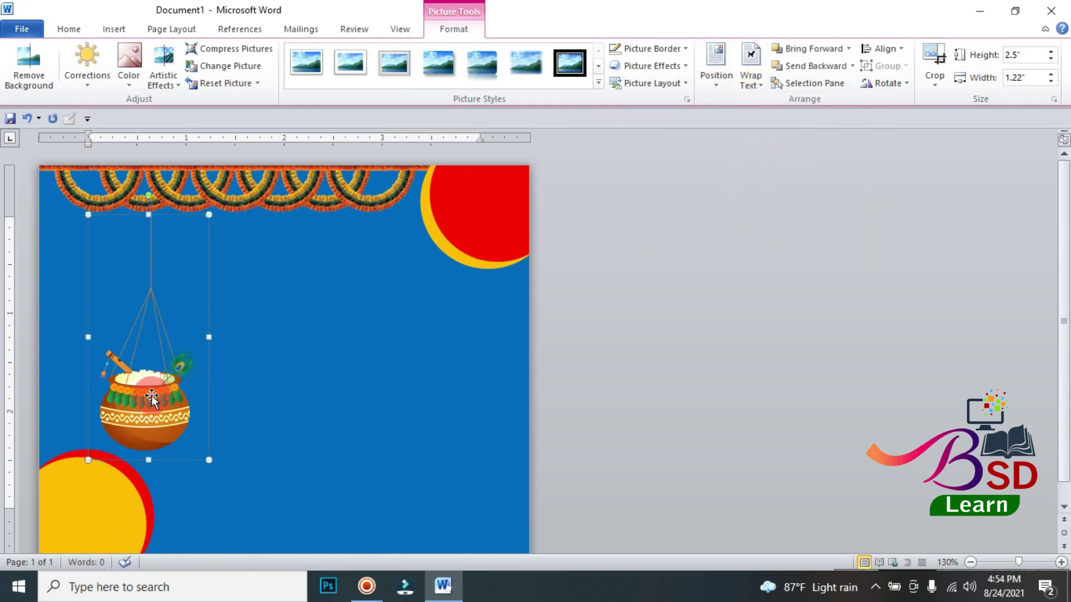
left_click_drag(150, 406, 108, 343)
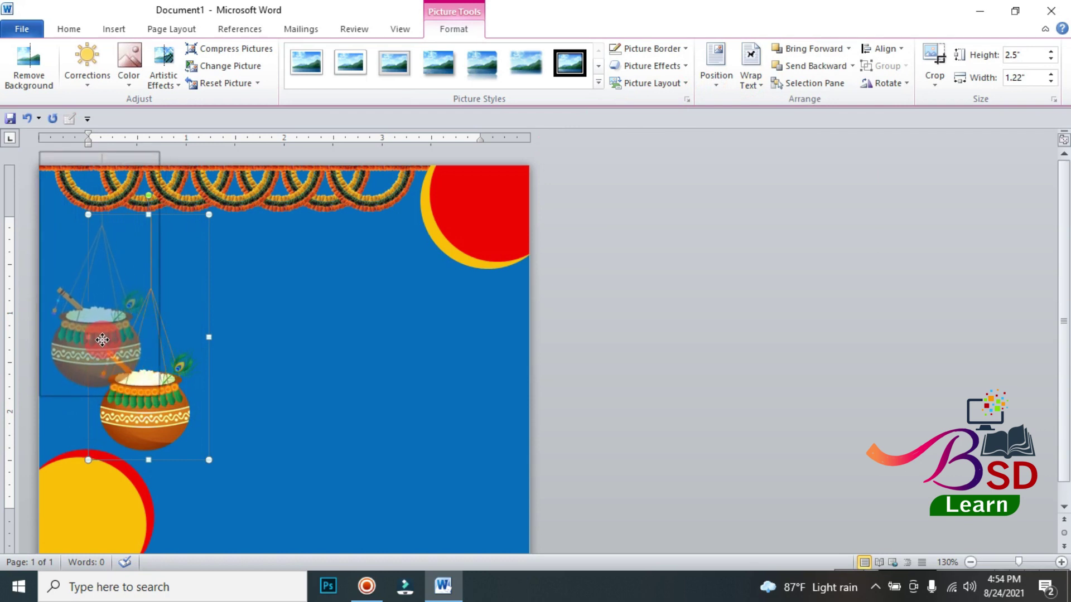
left_click_drag(109, 344, 102, 339)
left_click(752, 326)
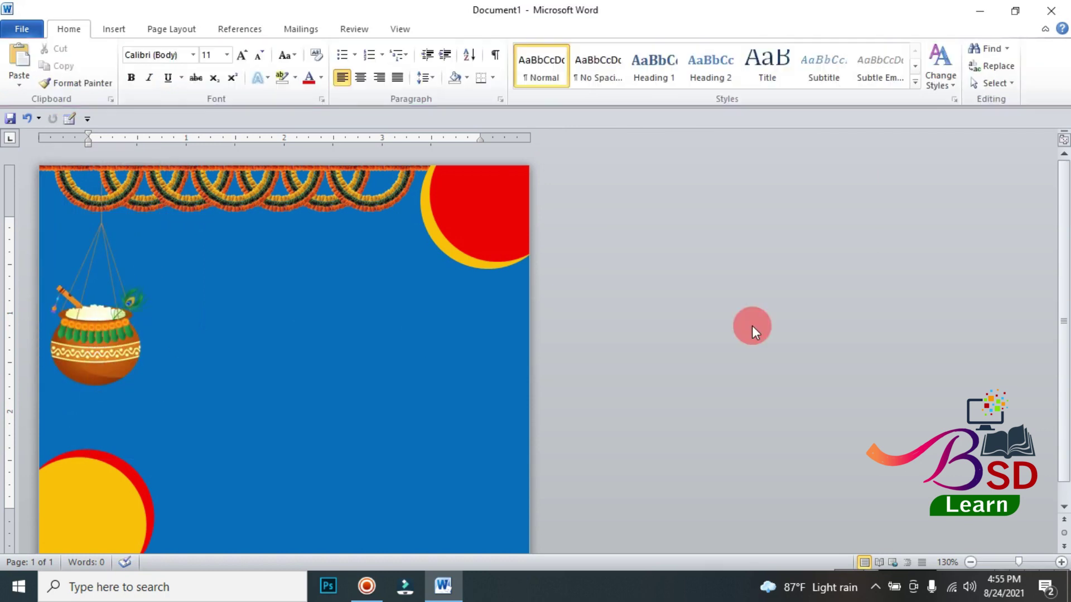
Step: Give the hanging-pot picture an outer shadow
left_click(105, 367)
left_click(671, 66)
mouse_move(660, 131)
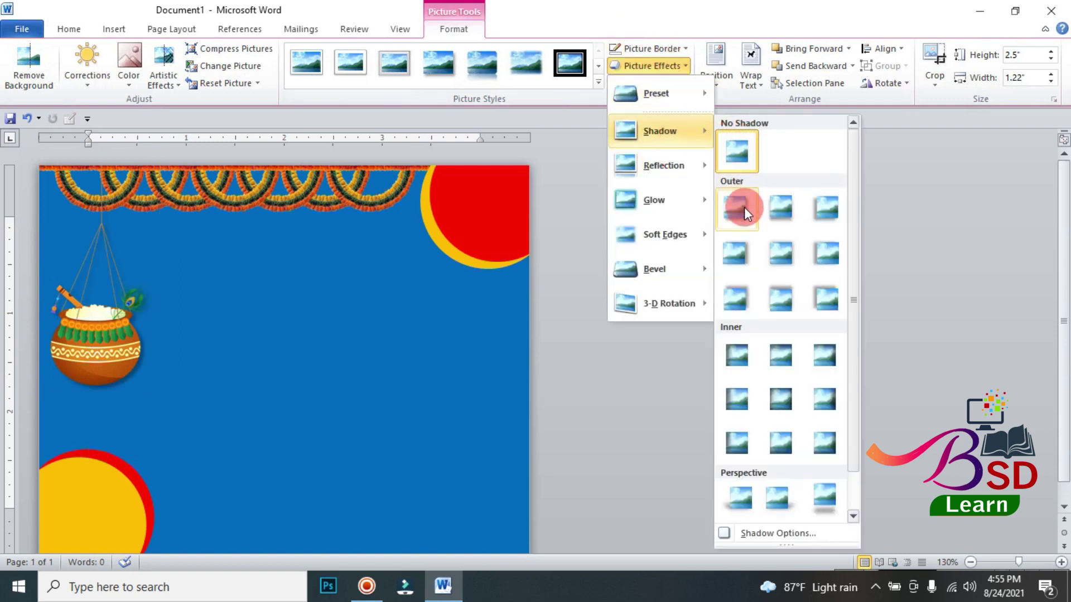
left_click(744, 206)
left_click(792, 248)
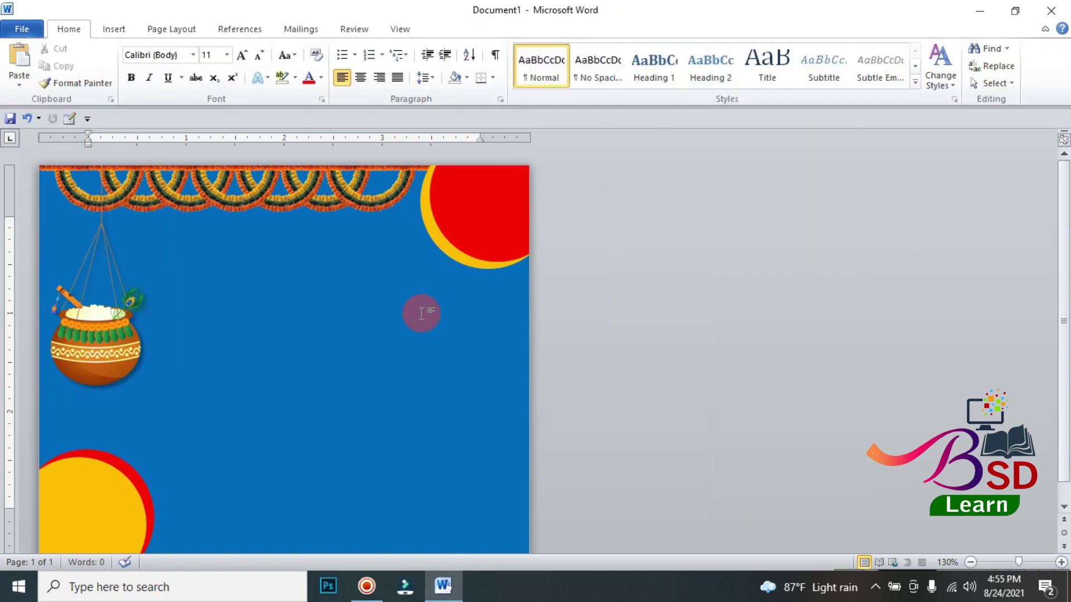
Step: Draw a text box right of the pot and type 'Happy'
left_click(103, 34)
left_click(225, 66)
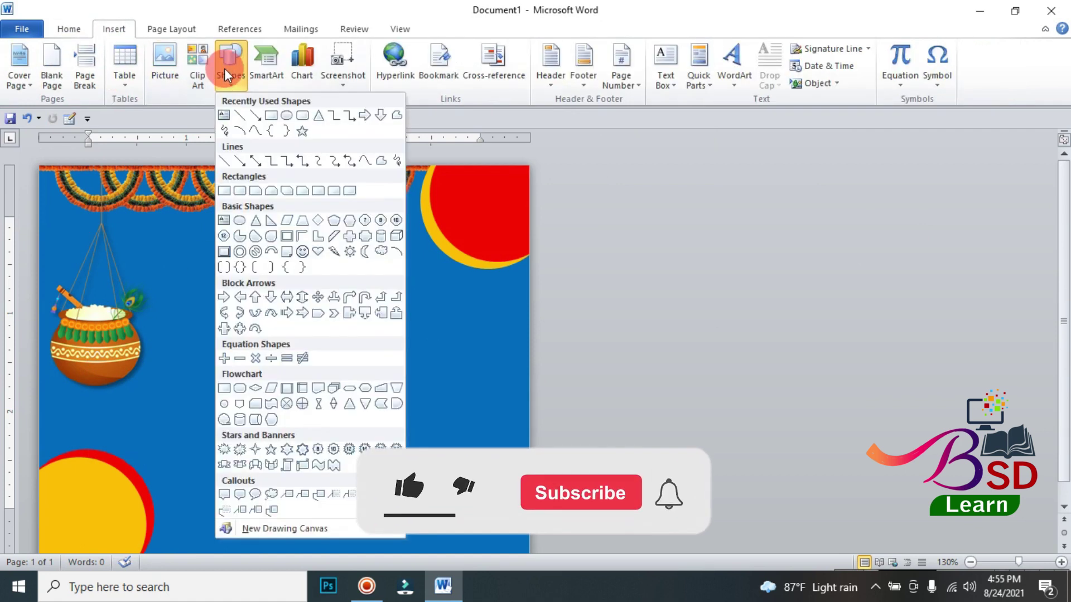
left_click(226, 221)
left_click_drag(179, 285, 412, 364)
type("Hap")
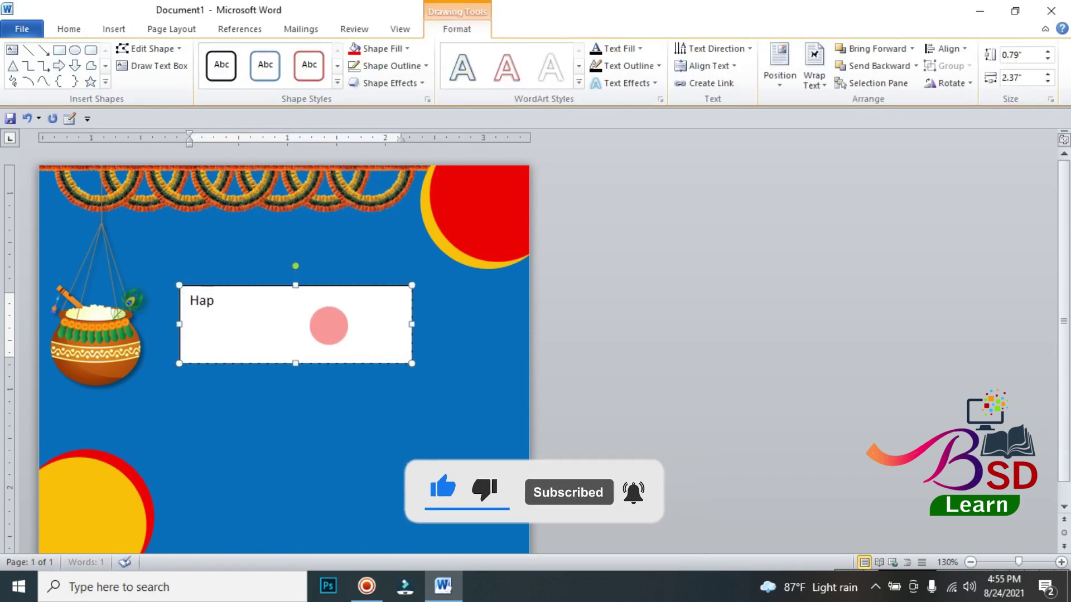
type("py")
Step: Format 'Happy' in the BlackChancery font at 36 pt
left_click(207, 285)
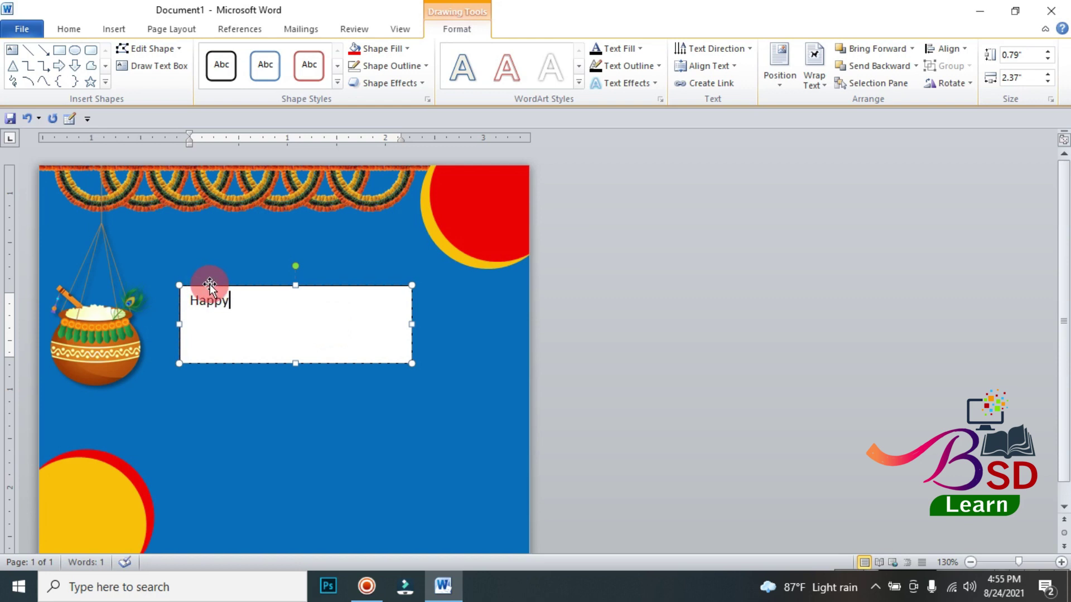
left_click(70, 28)
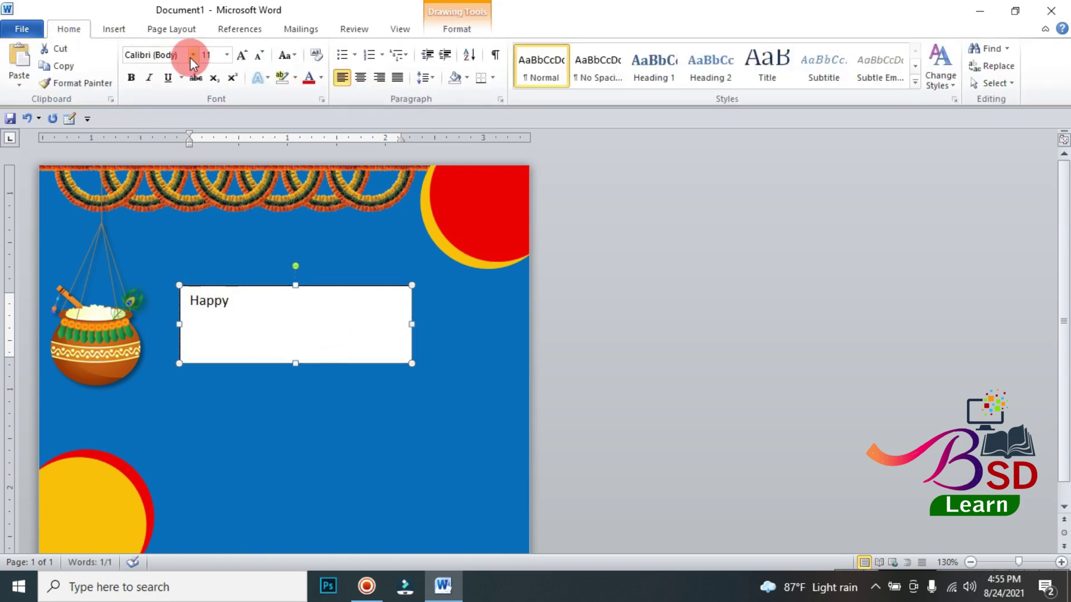
left_click(199, 56)
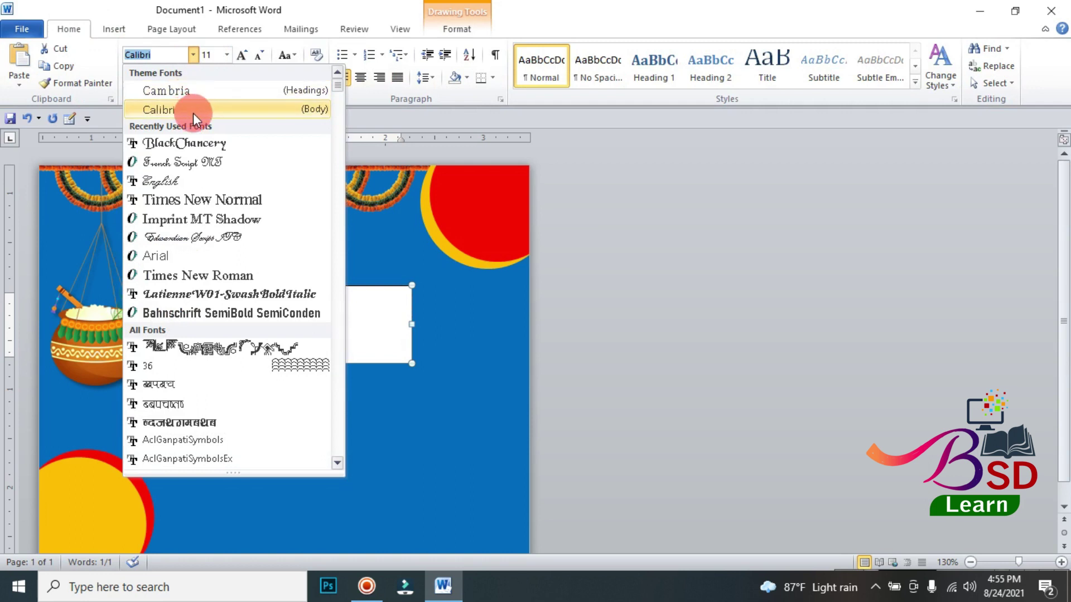
left_click(199, 142)
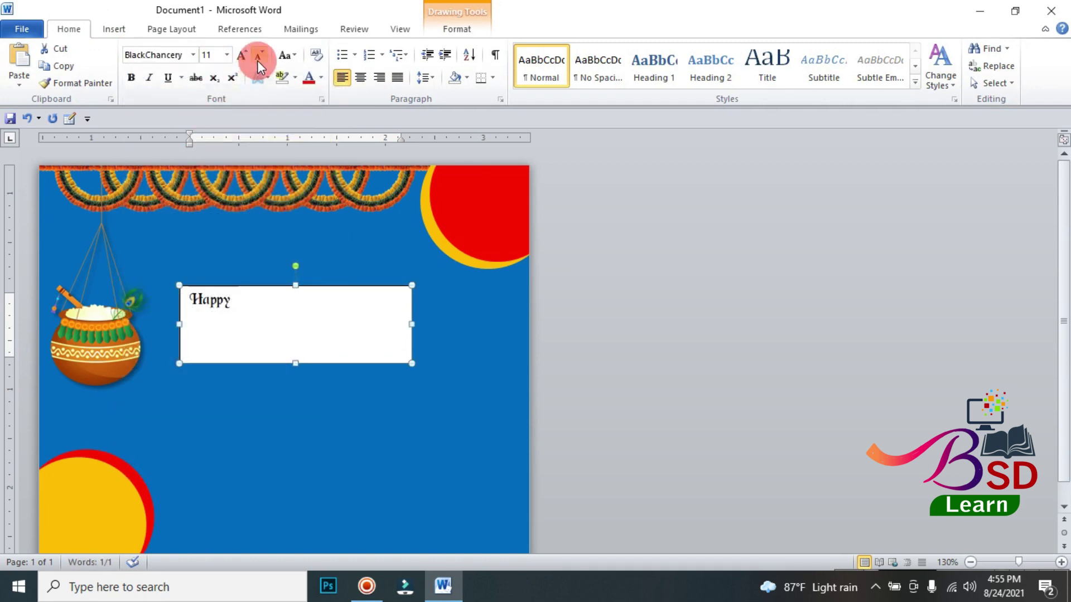
left_click(242, 56)
left_click(243, 55)
left_click(243, 55)
left_click(243, 56)
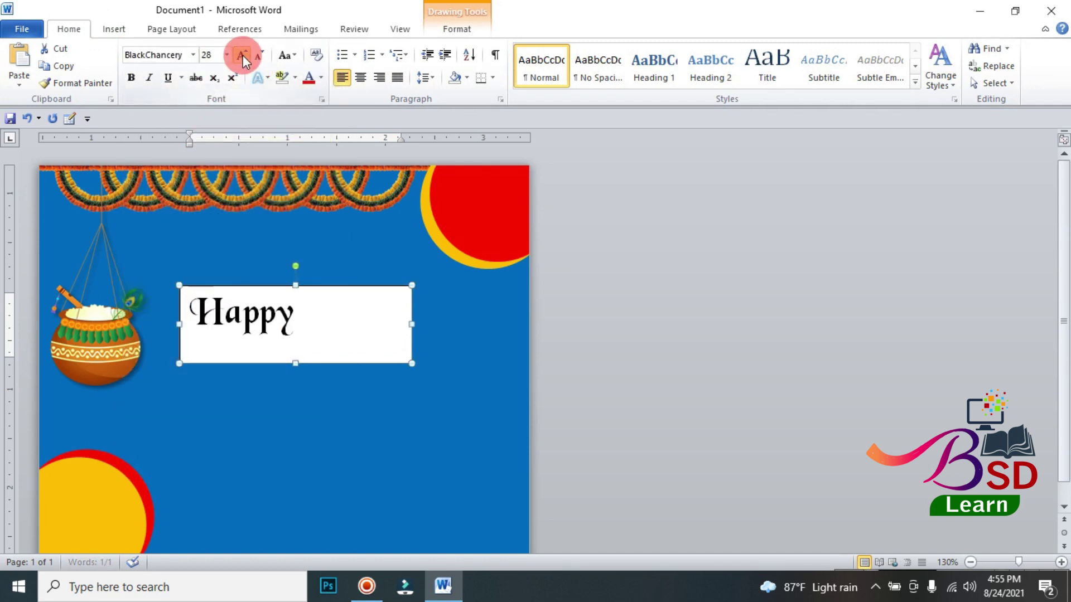
left_click(243, 55)
Step: Narrow the text box to fit and remove its fill and border
left_click_drag(411, 324, 341, 324)
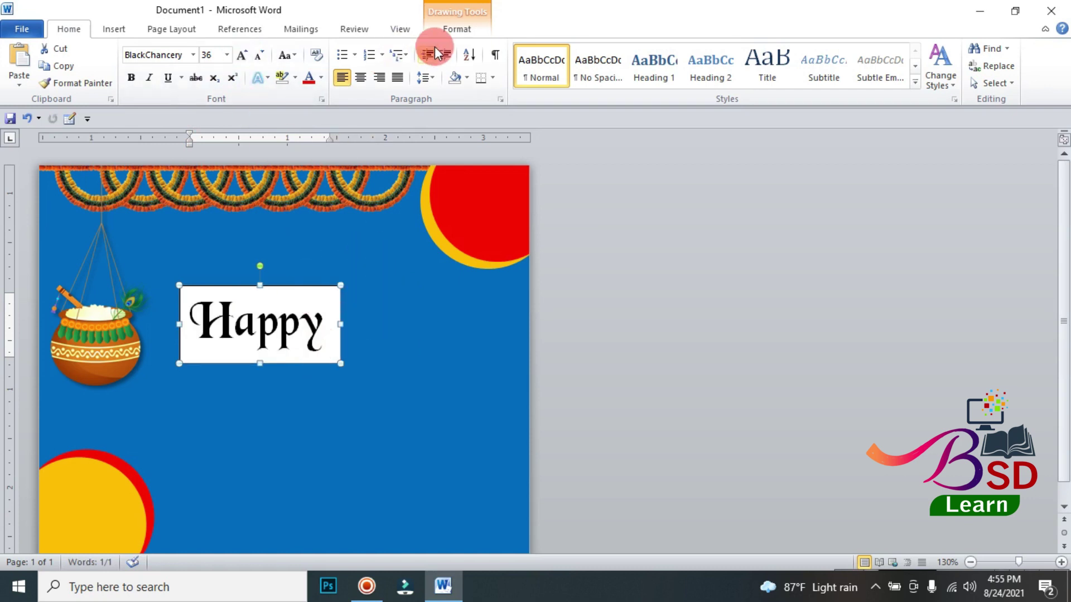
left_click(473, 28)
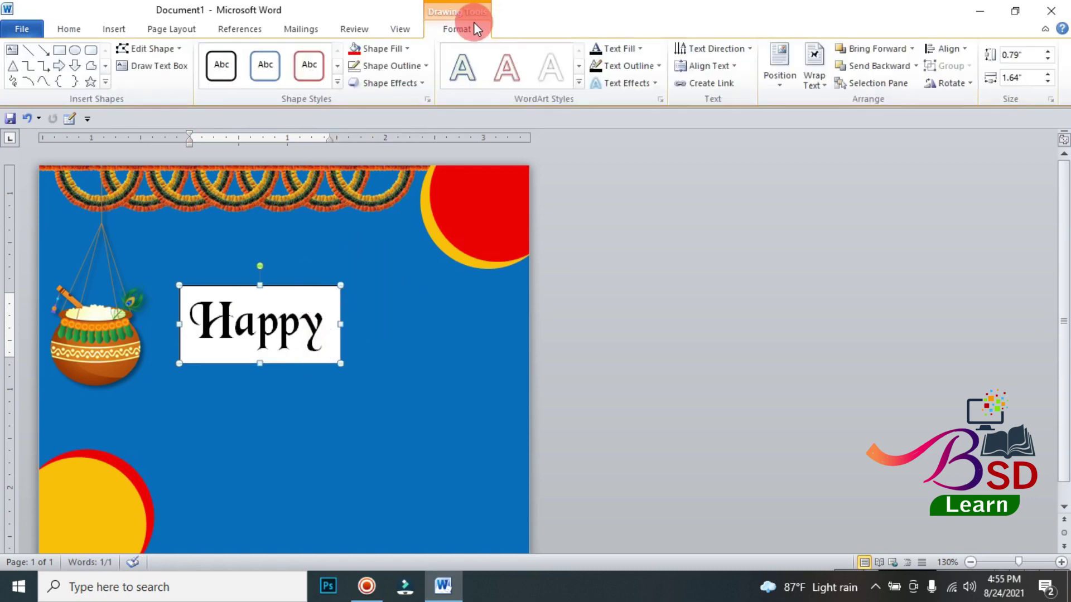
left_click(383, 50)
left_click(384, 179)
left_click(370, 63)
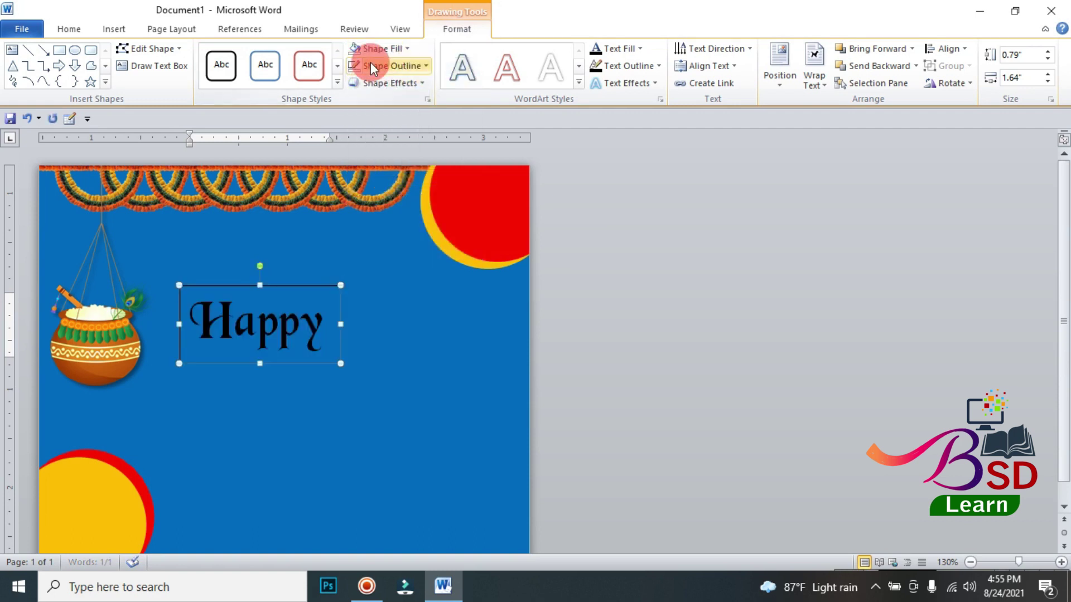
left_click(373, 201)
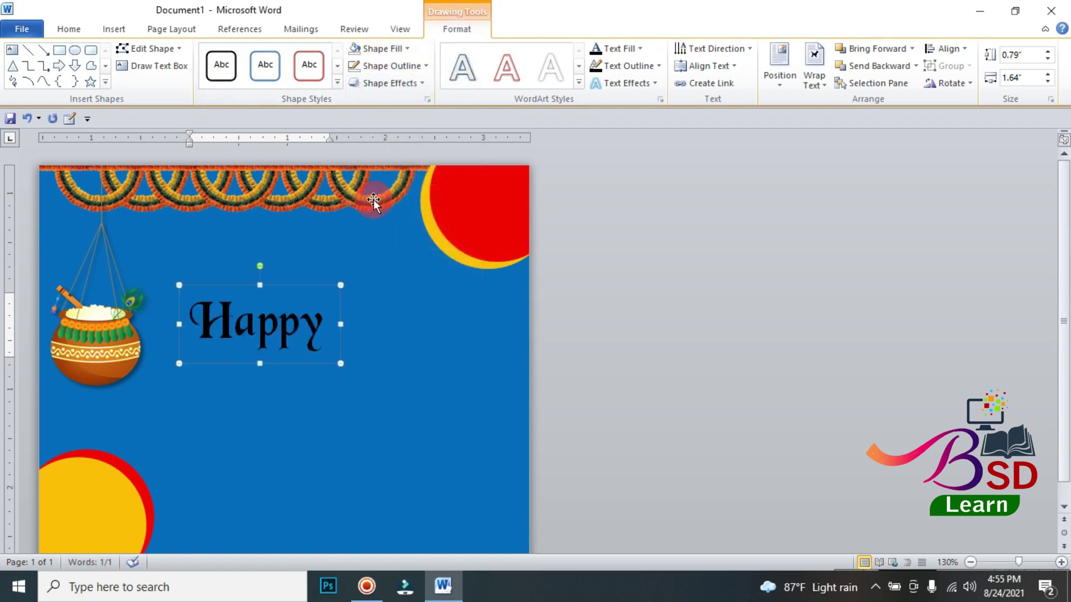
Step: Make the 'Happy' text white and nudge the box up and left
left_click(642, 49)
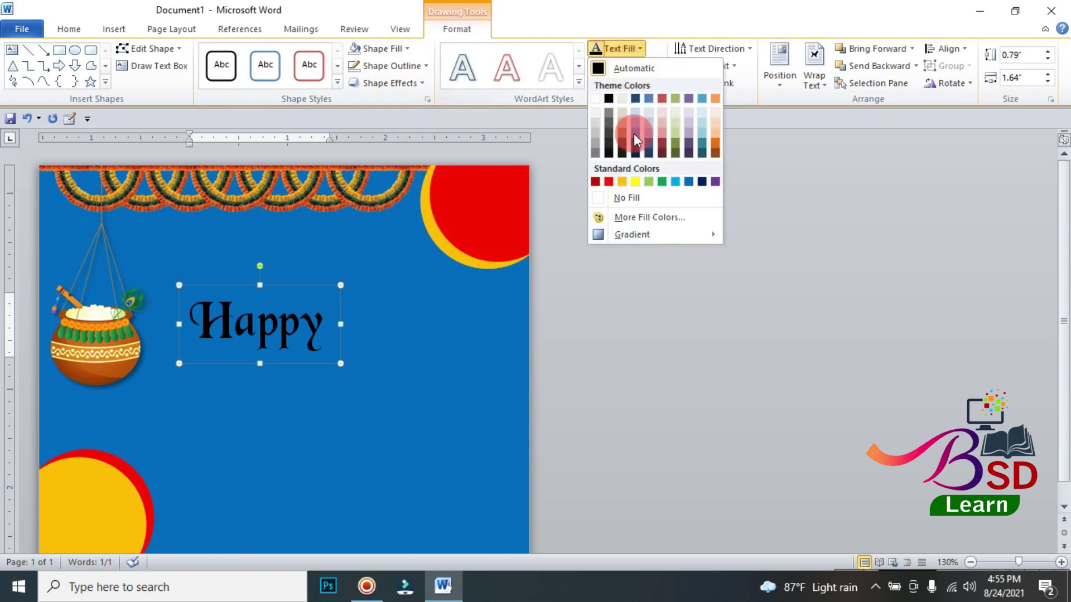
left_click(610, 182)
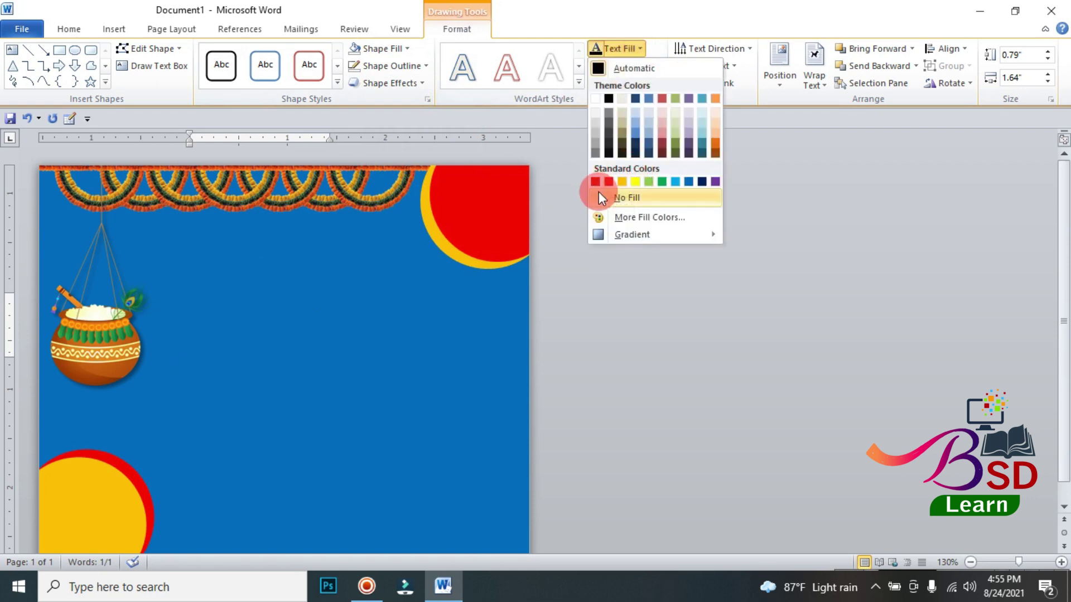
left_click(591, 99)
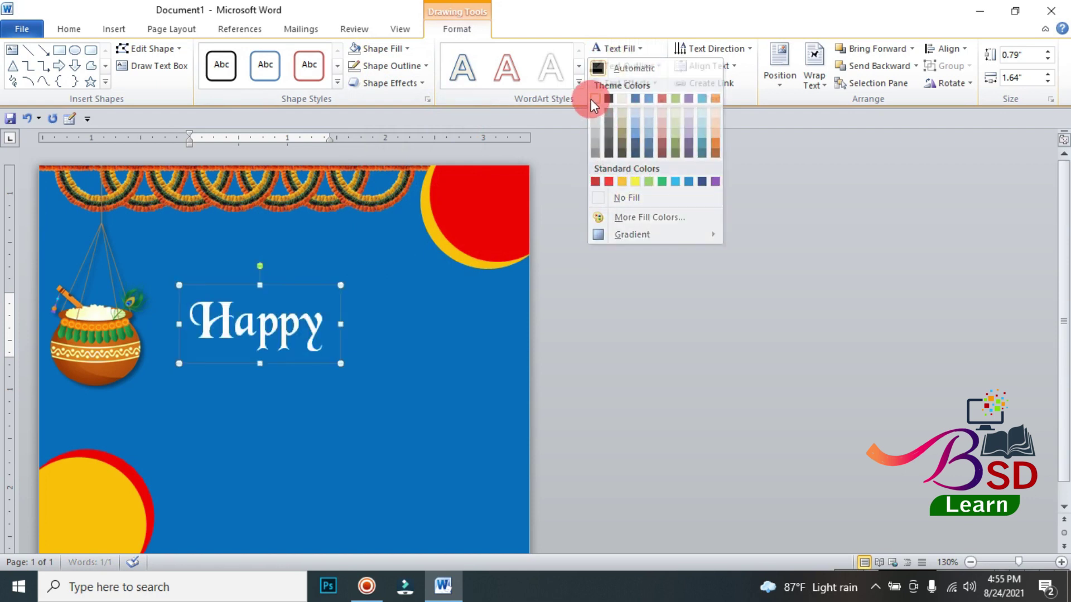
key("Up")
key("Up")
key("Up")
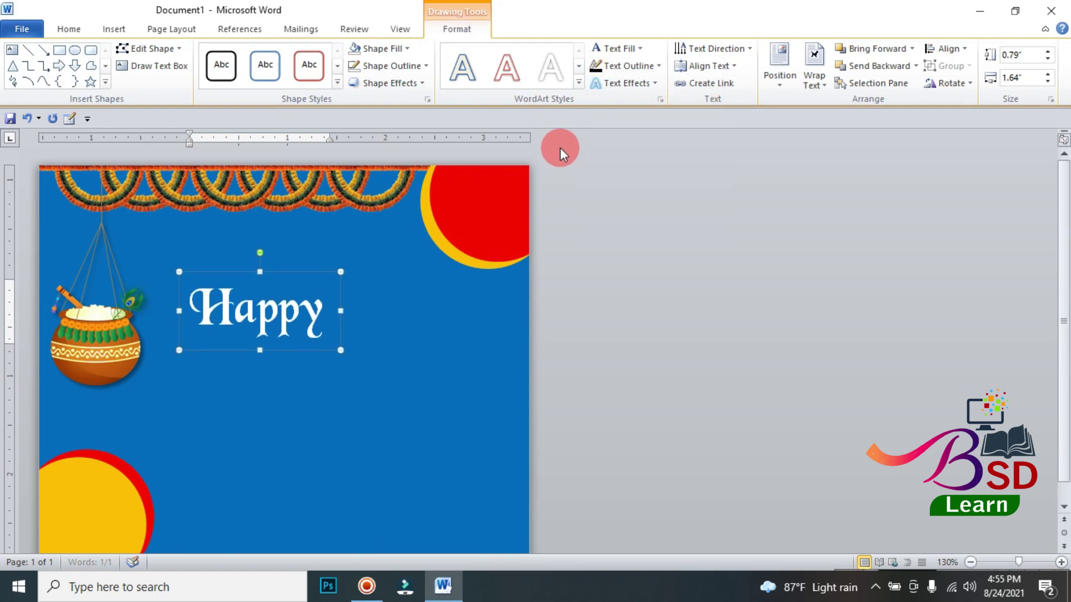
key("Left")
key("Left")
key("Left")
key("Left")
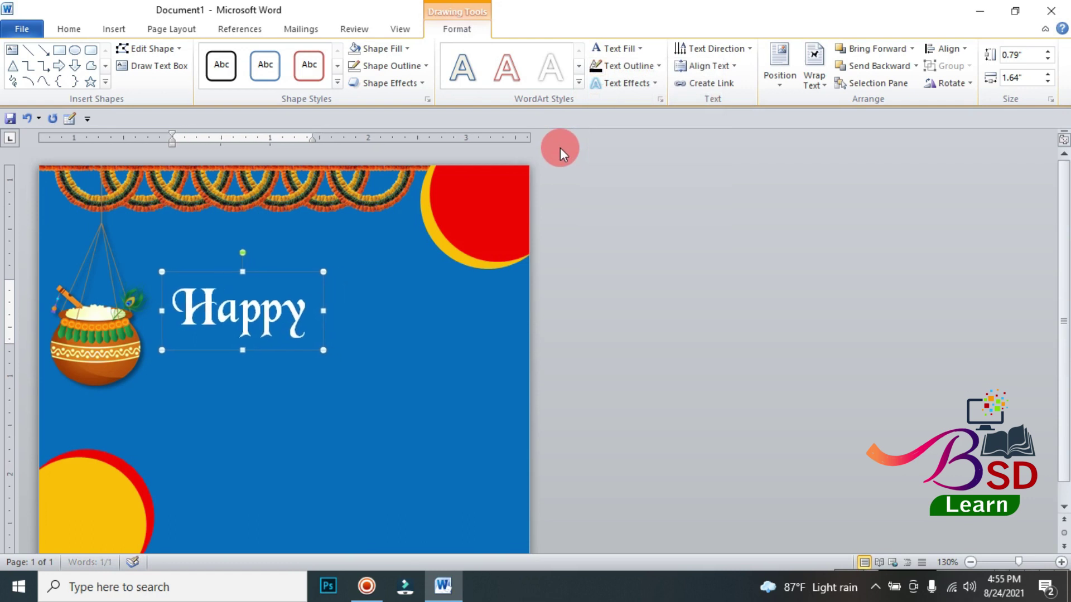
left_click(753, 245)
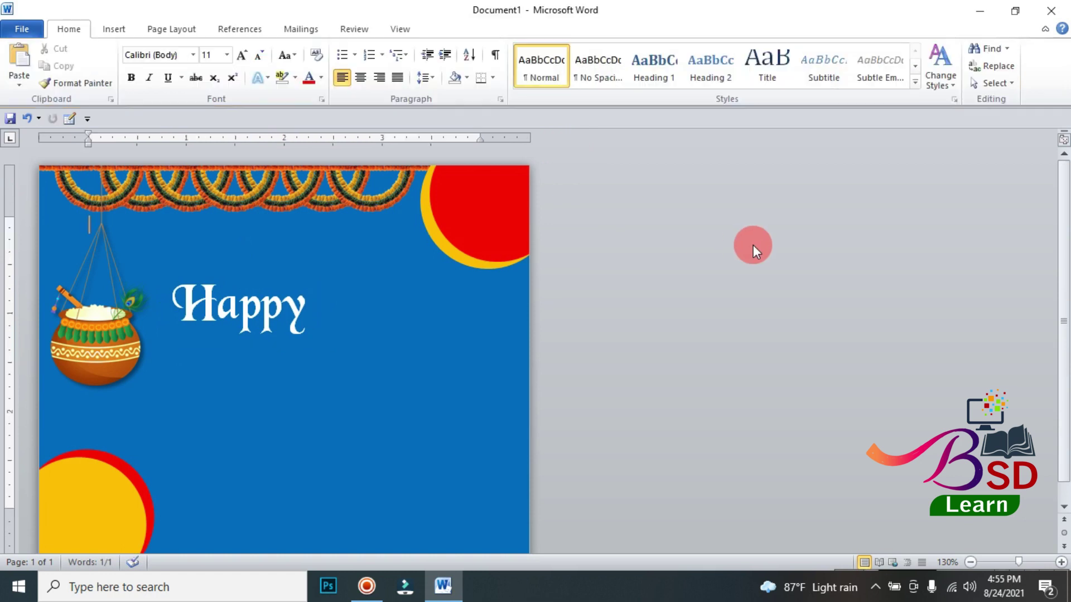
Step: Draw a text box below 'Happy', type 'janmashtami', and narrow the box to fit the word
left_click(110, 29)
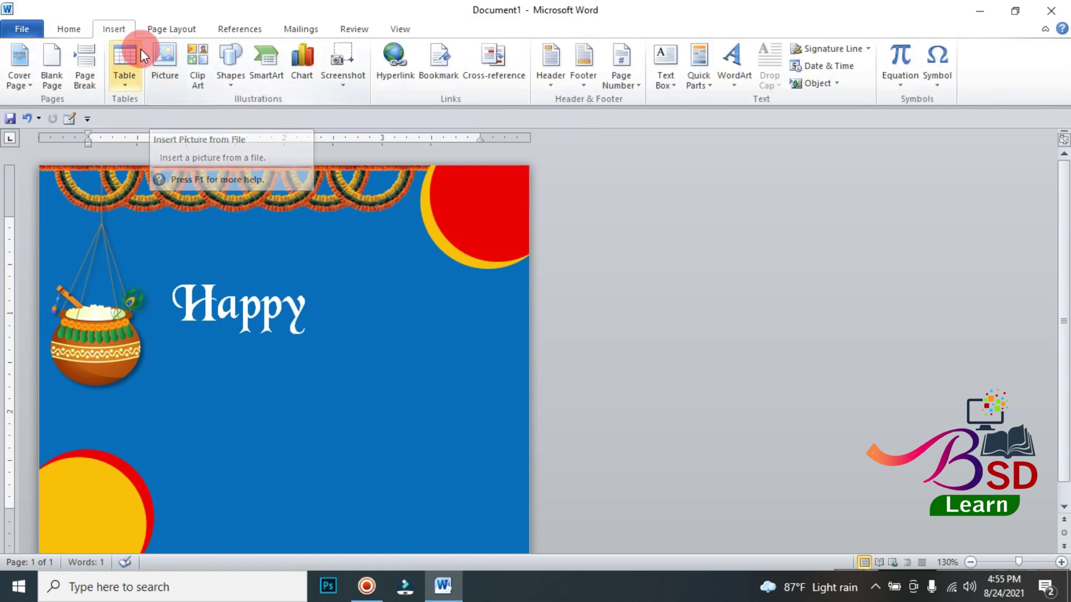
left_click(223, 60)
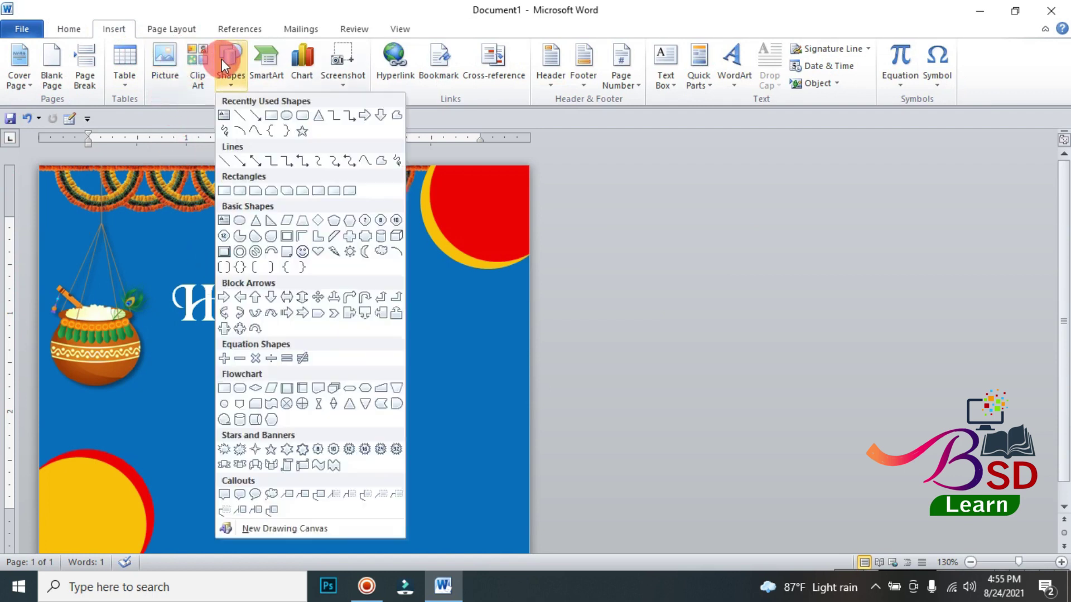
left_click(229, 219)
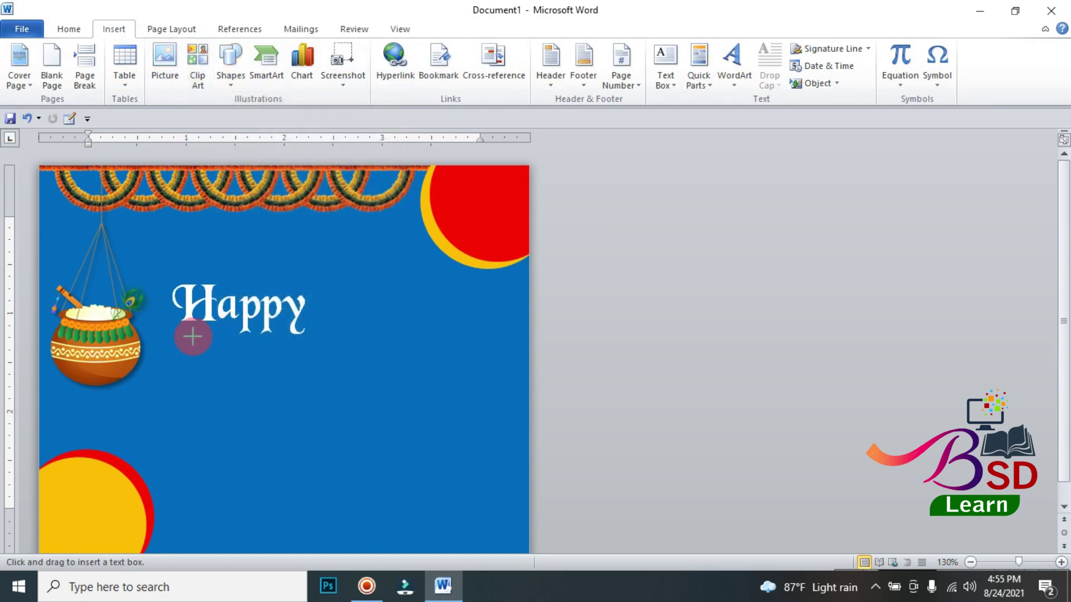
left_click_drag(180, 340, 436, 394)
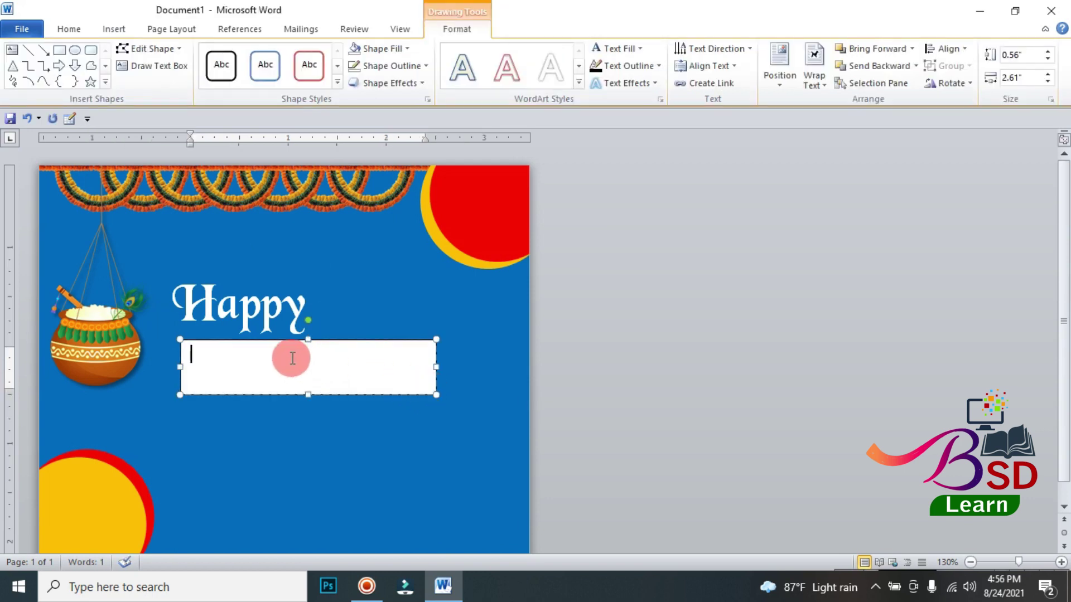
type("janmash")
type("tami")
left_click_drag(436, 367, 404, 369)
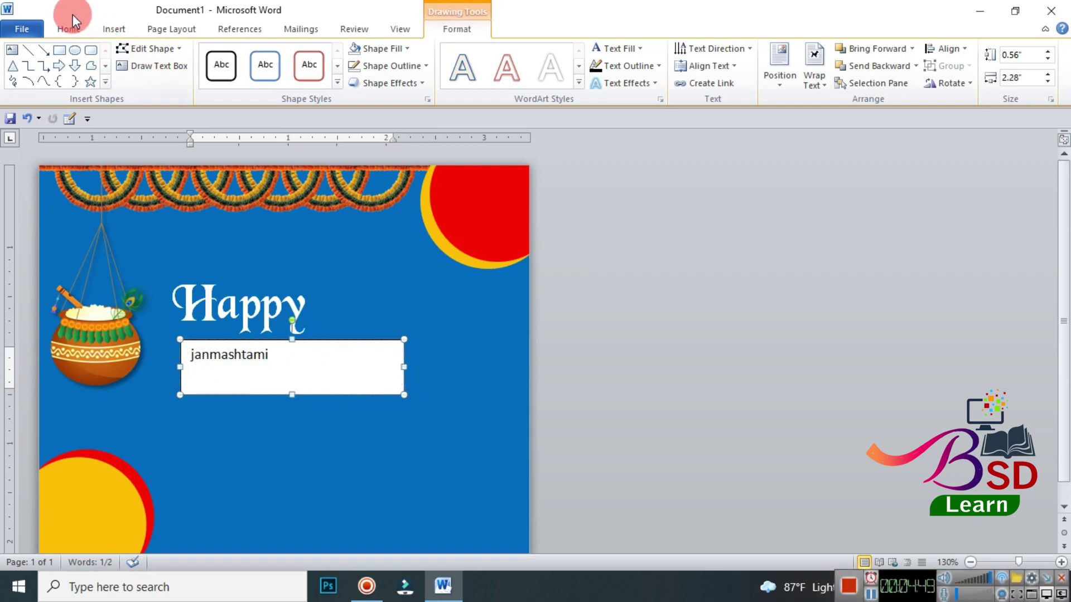
left_click(66, 29)
left_click(194, 54)
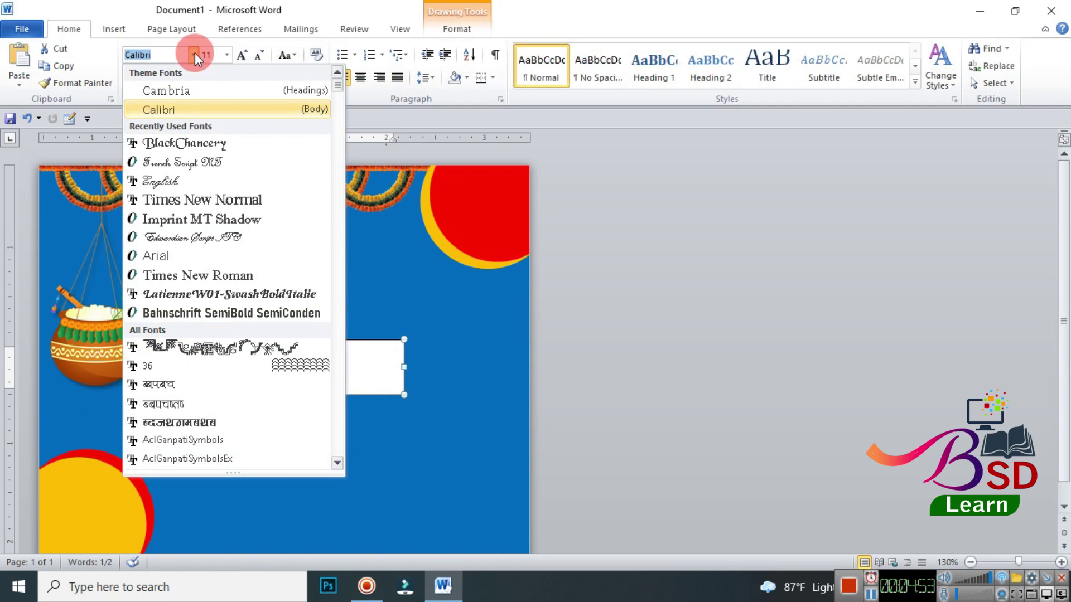
Step: Set 'janmashtami' to Times New Normal, capitalize it as 'Janmashtami', and grow it to 26 pt
left_click(245, 200)
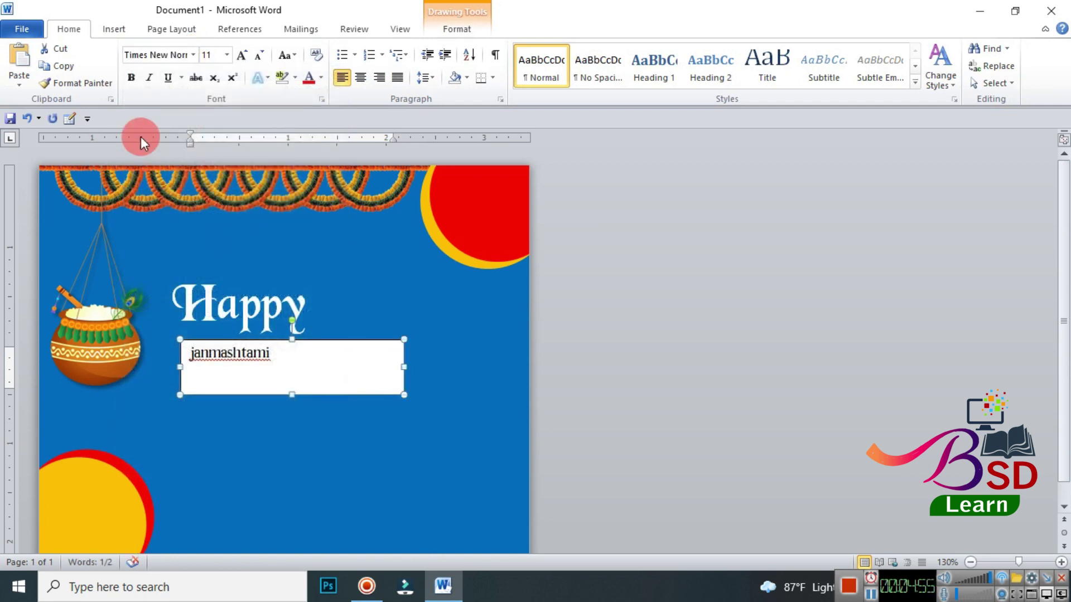
left_click(287, 54)
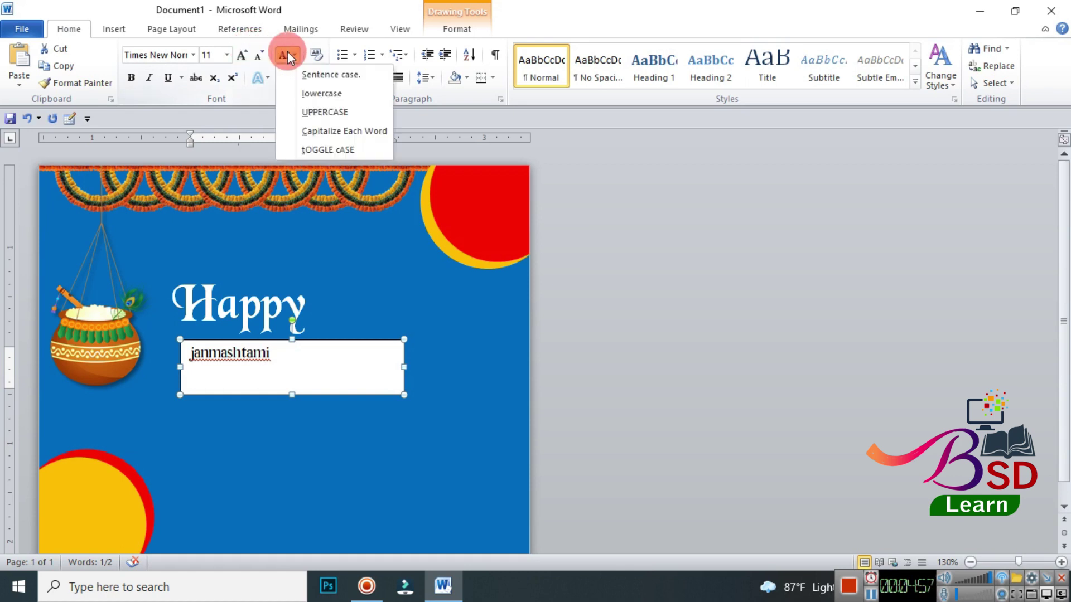
left_click(318, 133)
left_click(241, 55)
left_click(241, 55)
left_click(241, 55)
left_click(241, 54)
left_click(241, 55)
left_click(241, 54)
left_click(241, 55)
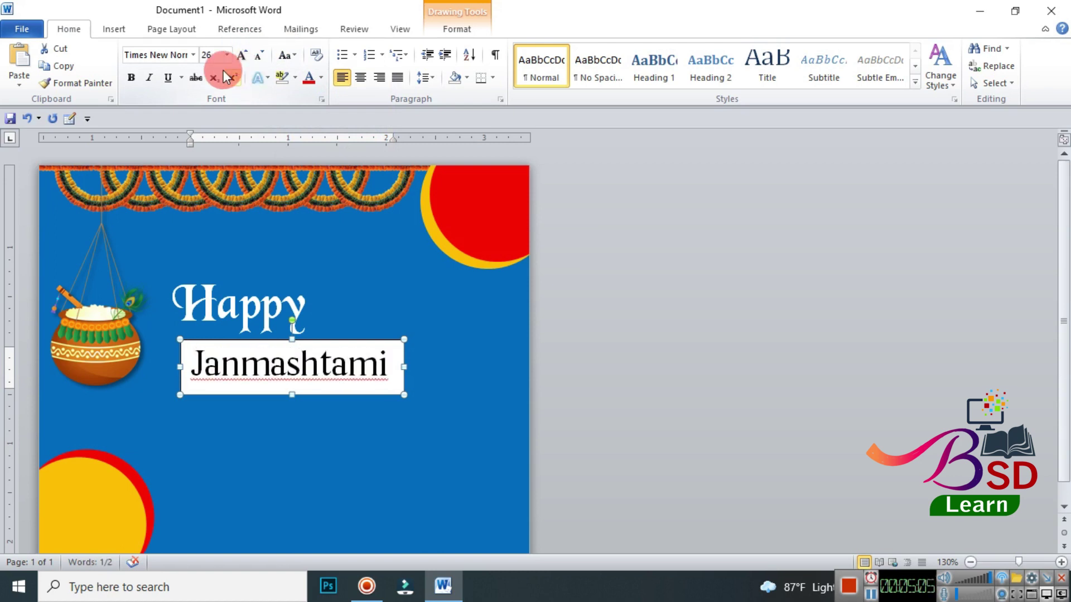
left_click(193, 54)
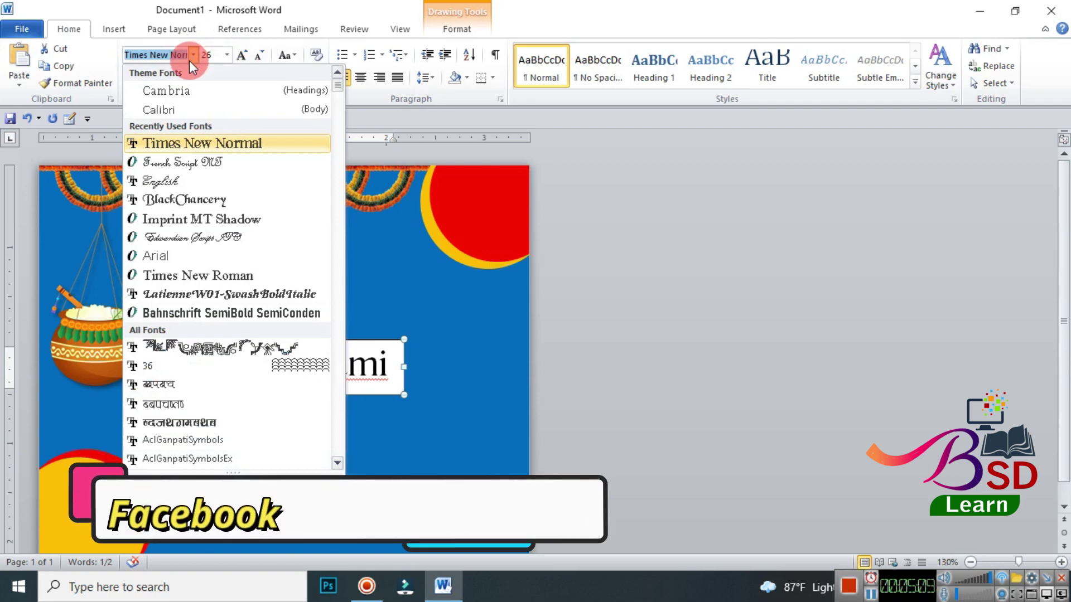
left_click(477, 143)
Step: Remove the text box fill, make the text white, and nudge the box up under 'Happy'
left_click(463, 30)
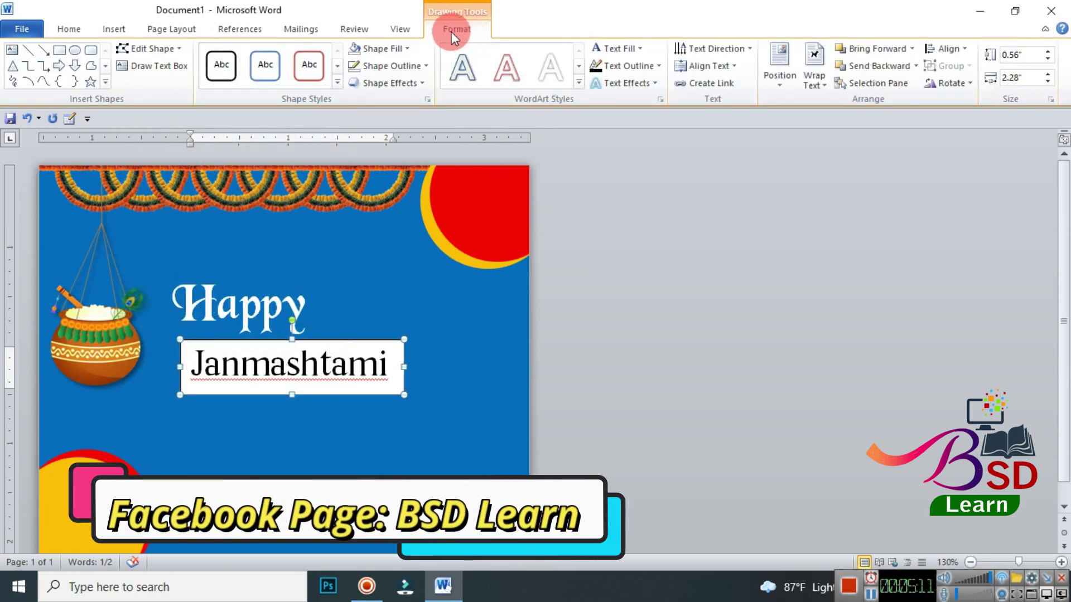
left_click(410, 48)
left_click(360, 68)
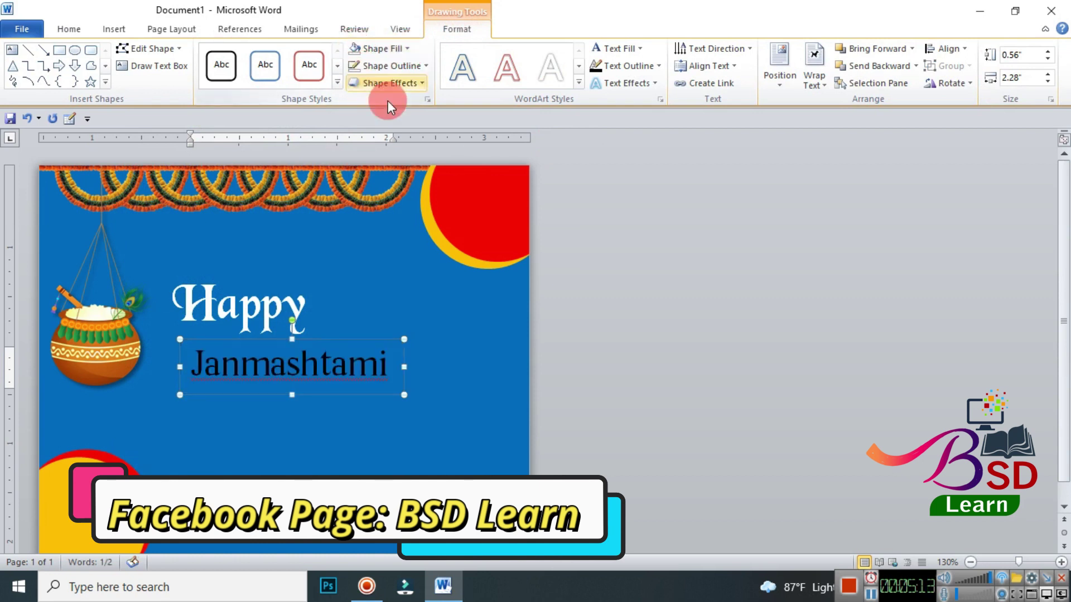
left_click(594, 53)
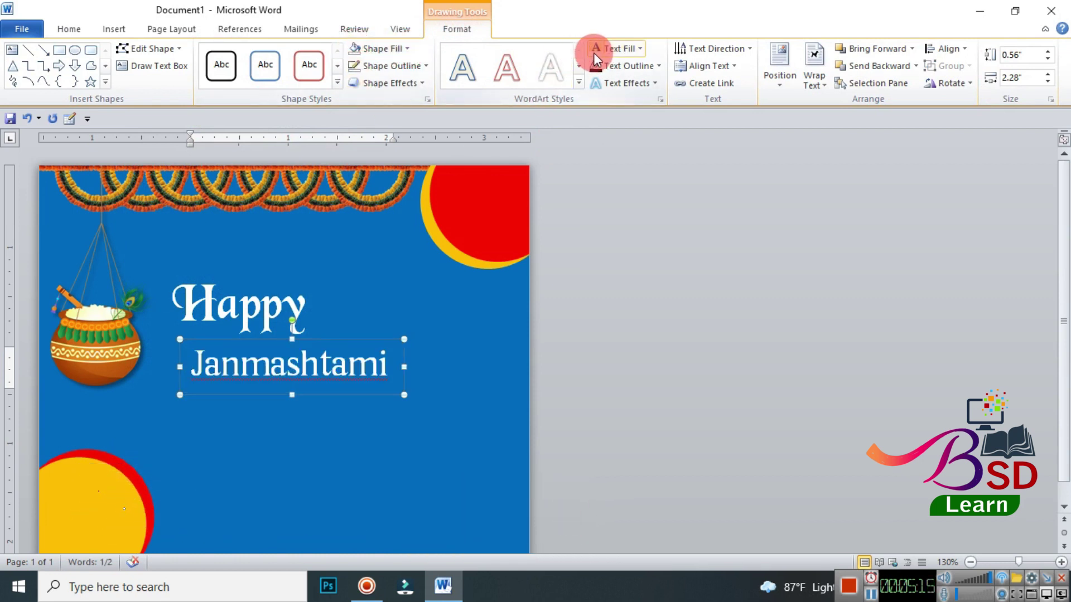
key("Up")
key("Up")
key("Left")
key("Left")
key("Left")
key("Left")
key("Left")
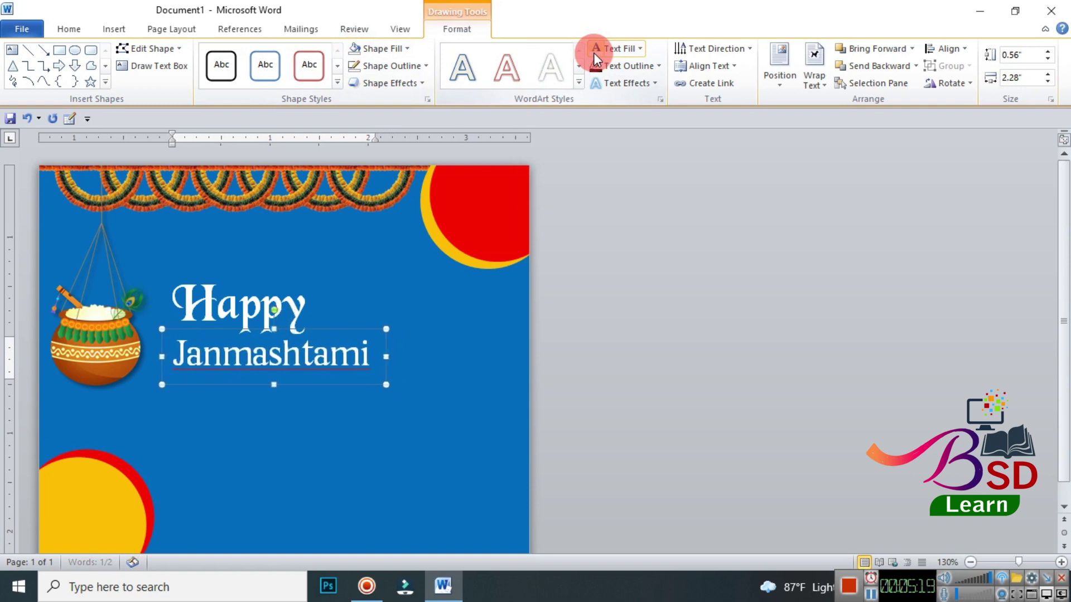
key("Up")
key("Up")
key("Up")
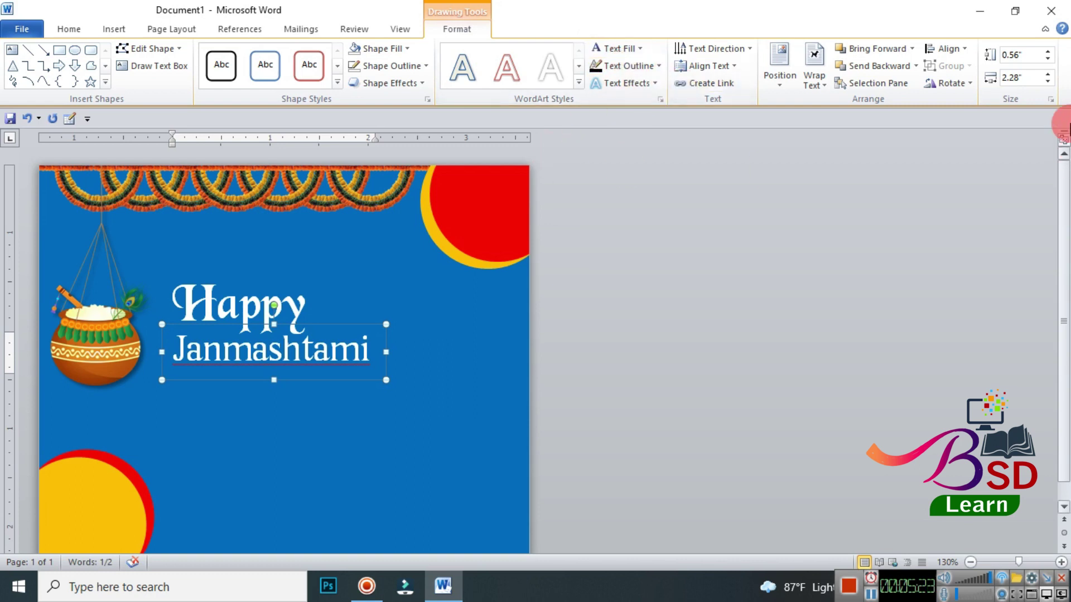
Step: Insert the Krishna picture file into the card
left_click(851, 227)
left_click(116, 29)
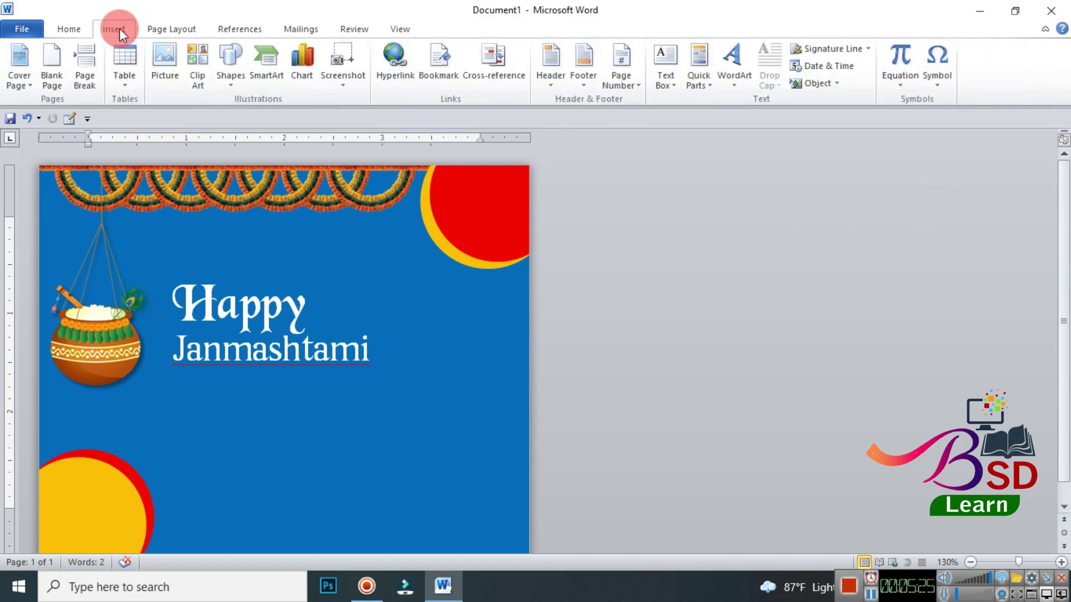
left_click(169, 69)
left_click(352, 128)
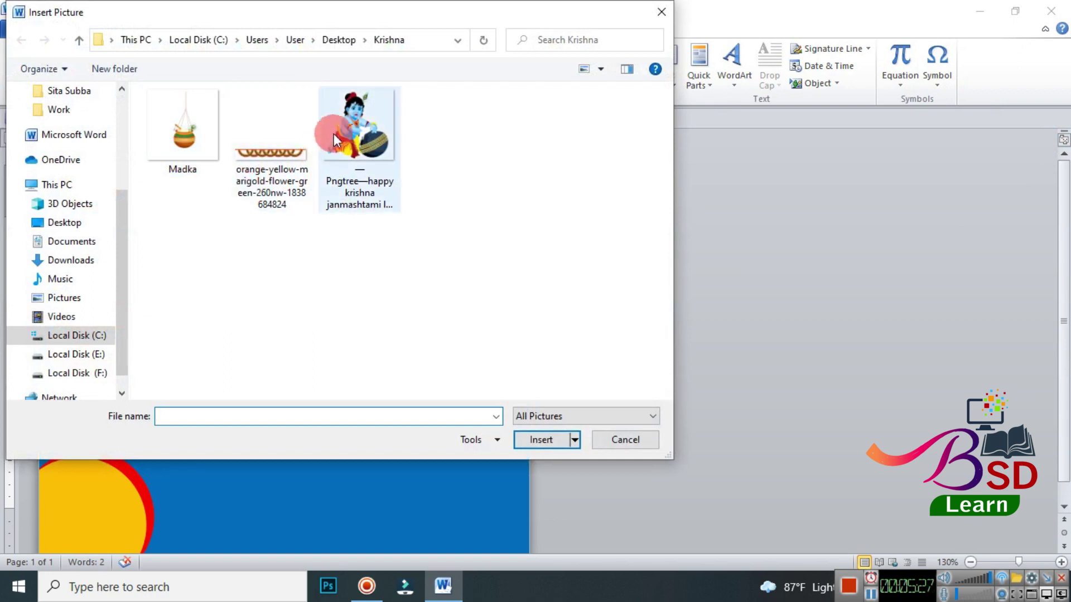
left_click(536, 431)
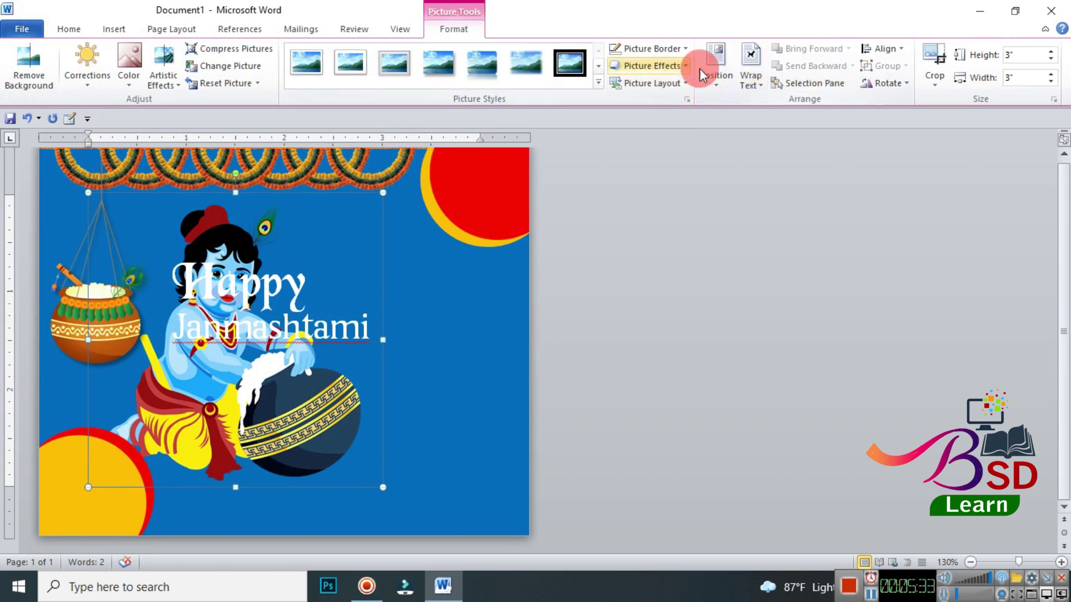
Step: Set the Krishna picture's text wrapping and flip it horizontally
left_click(748, 81)
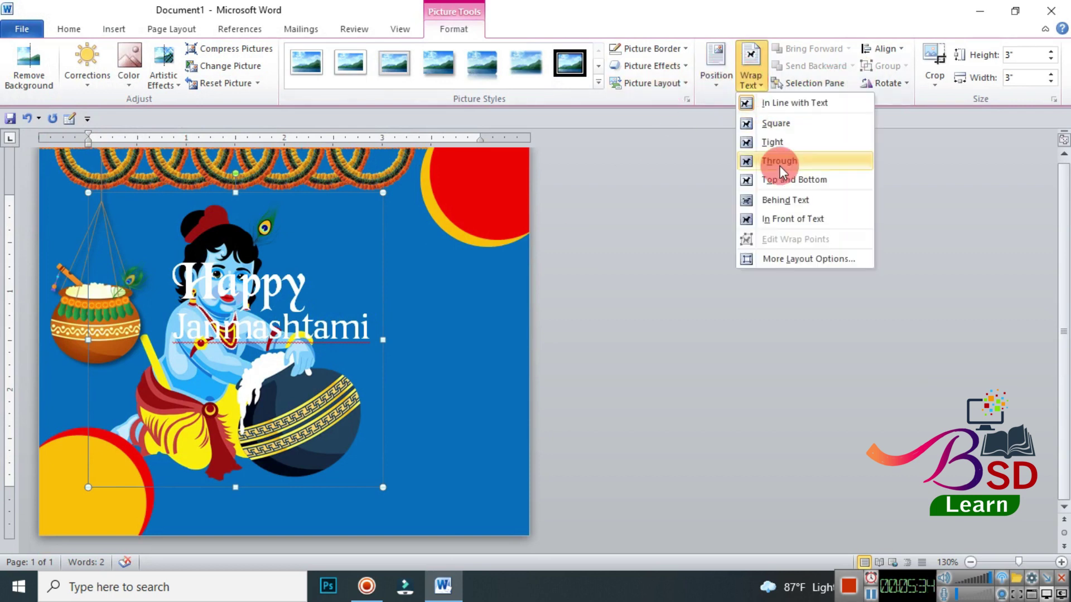
left_click(787, 217)
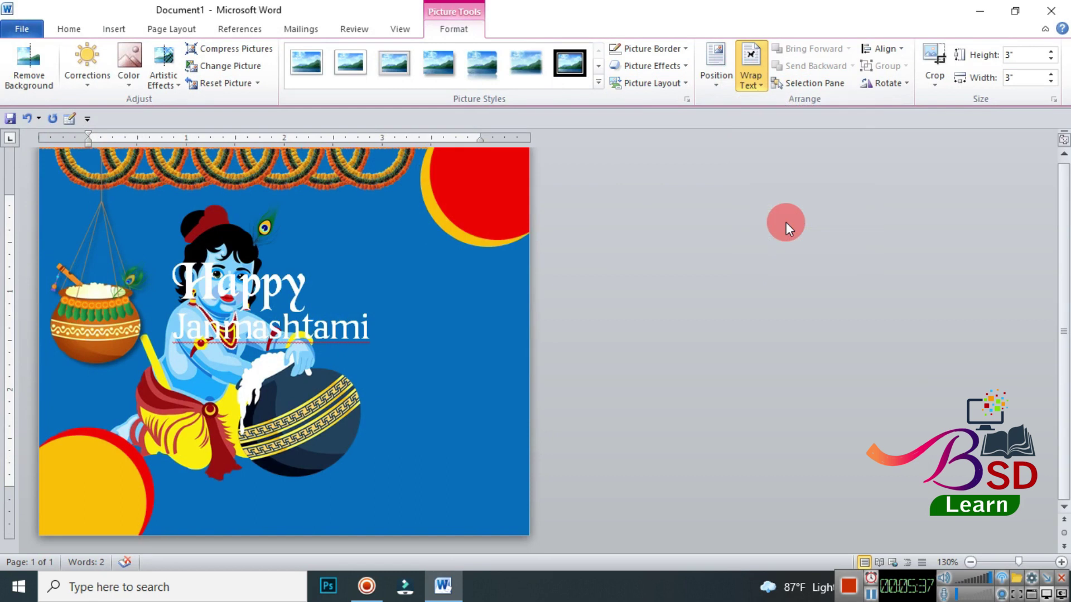
left_click(247, 397)
left_click(247, 397)
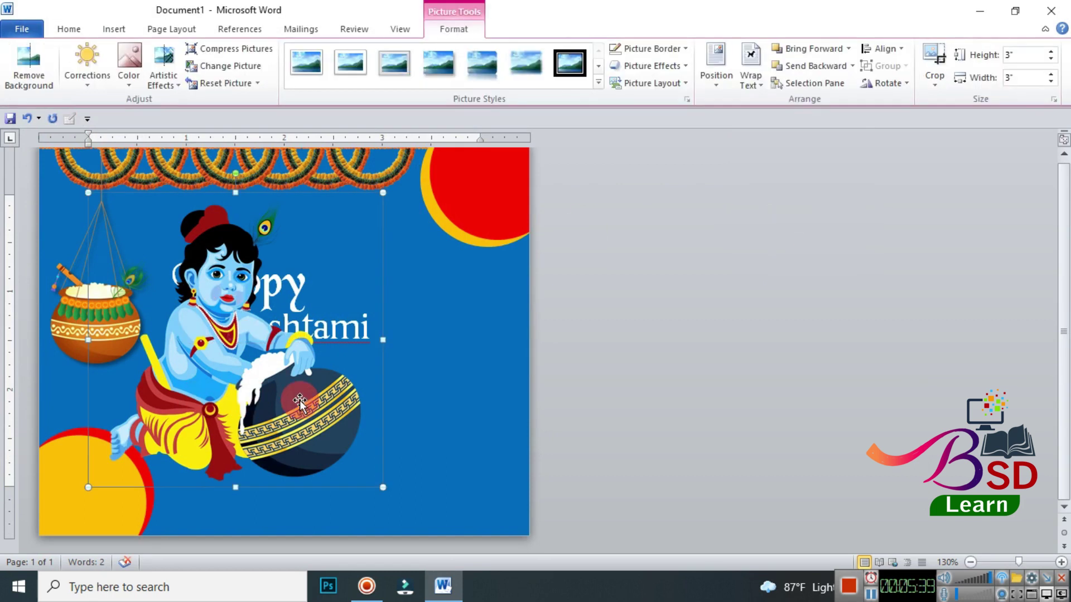
left_click(906, 85)
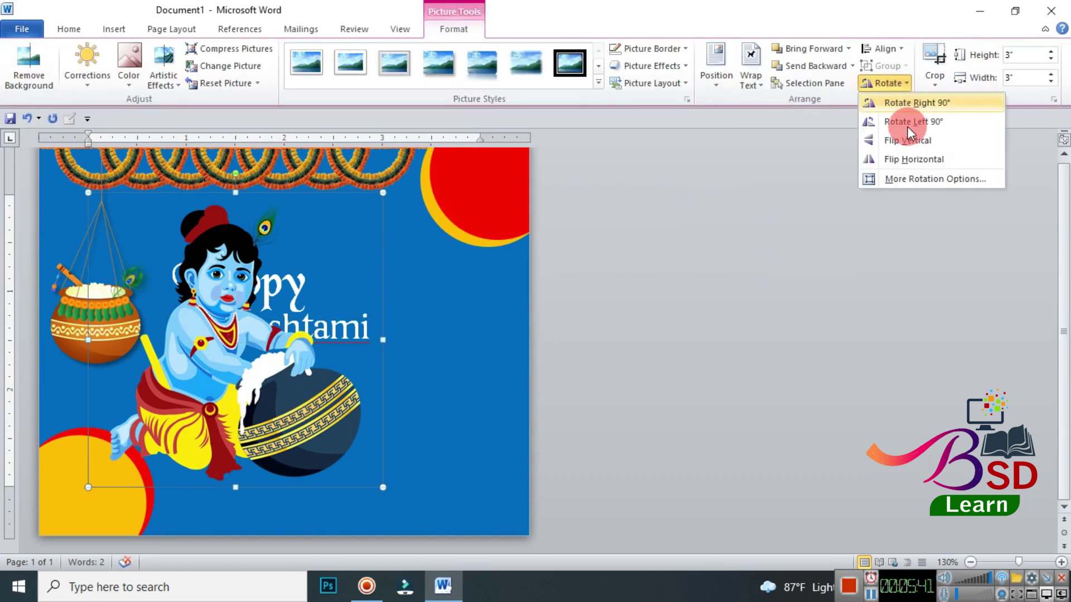
left_click(912, 160)
Step: Move the Krishna picture to the lower right and shrink it to about 2.44 inches square
left_click(285, 330)
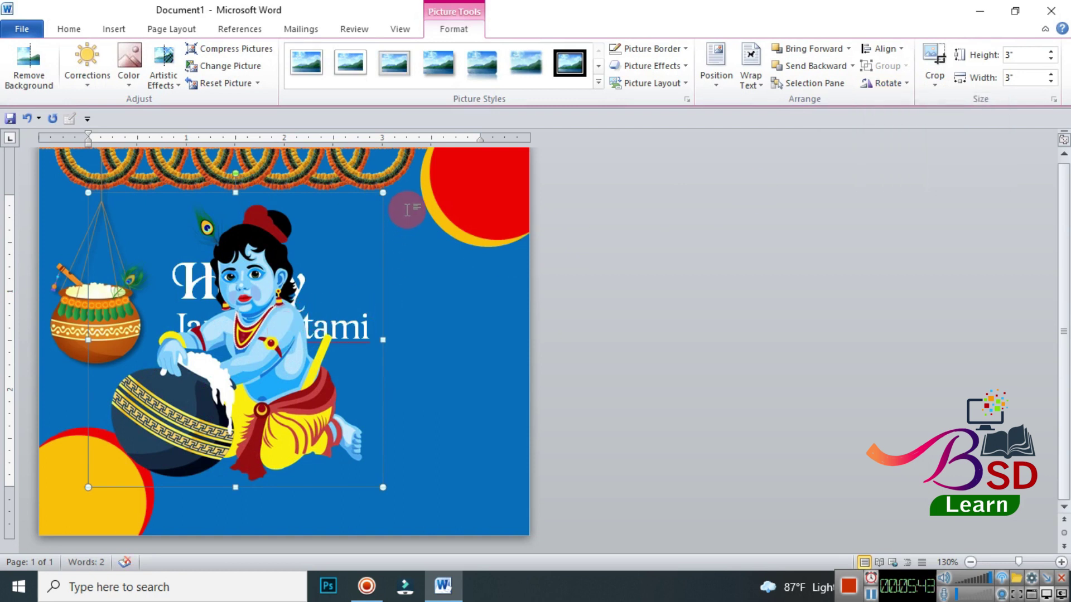
left_click_drag(275, 362, 413, 415)
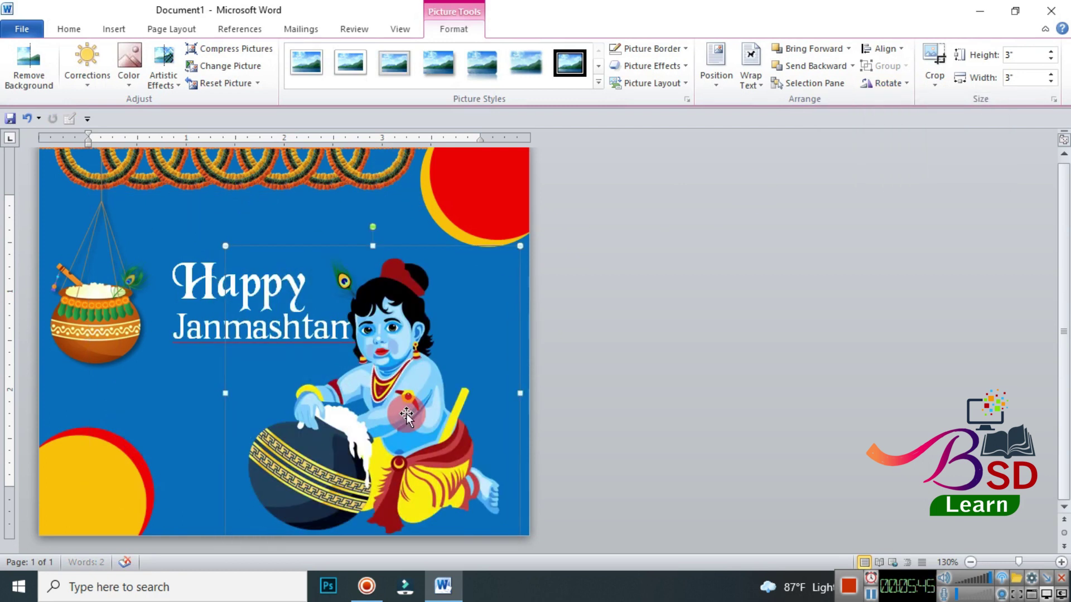
left_click_drag(521, 243, 462, 359)
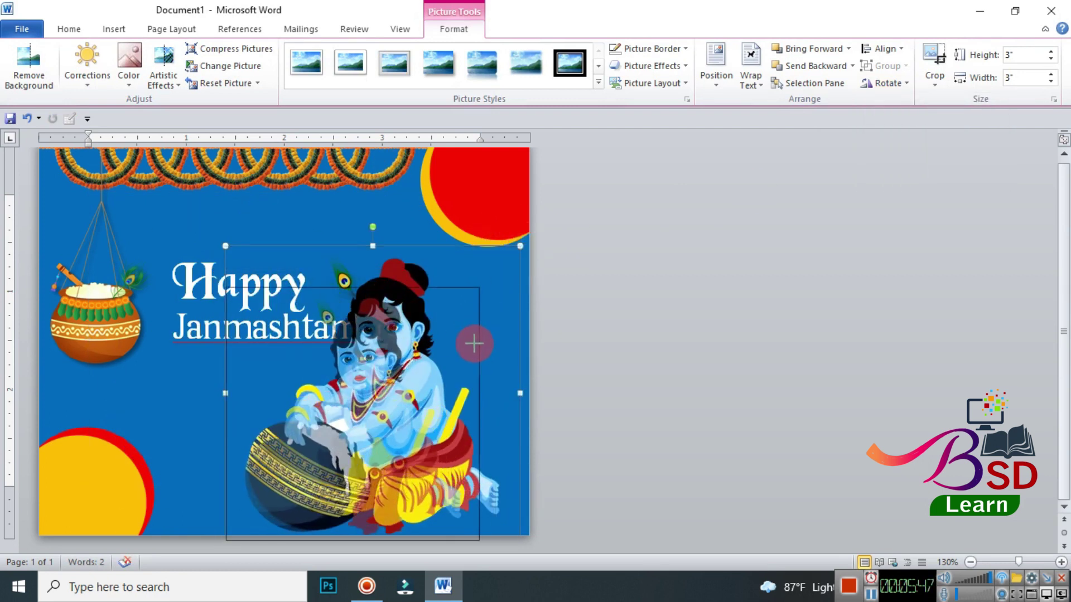
mouse_move(338, 387)
left_mouse_down()
mouse_move(392, 371)
mouse_move(398, 349)
left_mouse_up()
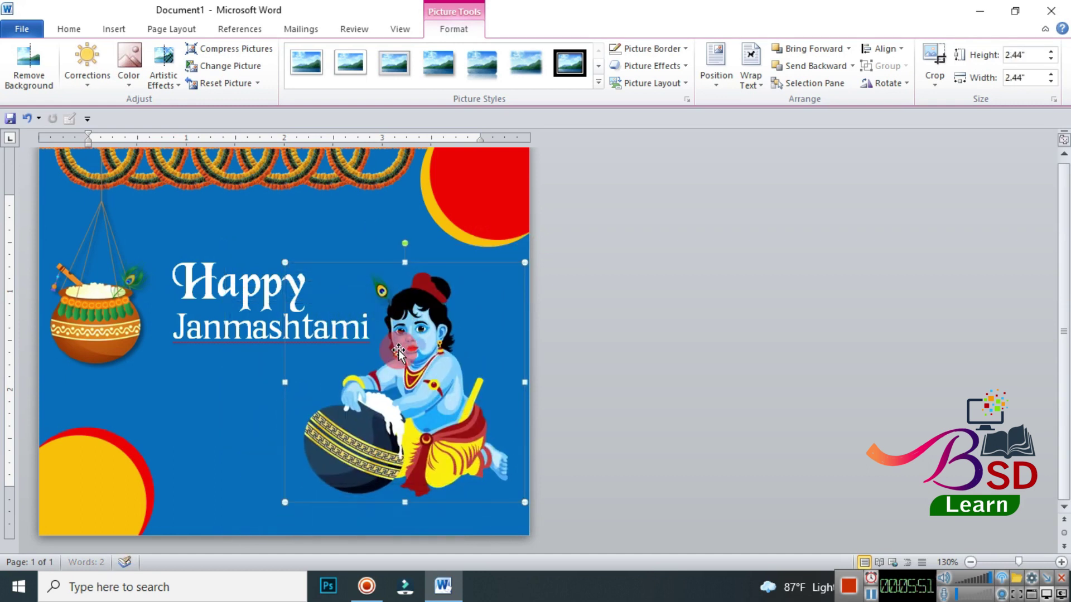
Step: Give the Krishna picture an Offset Bottom drop shadow
left_click(682, 68)
mouse_move(661, 131)
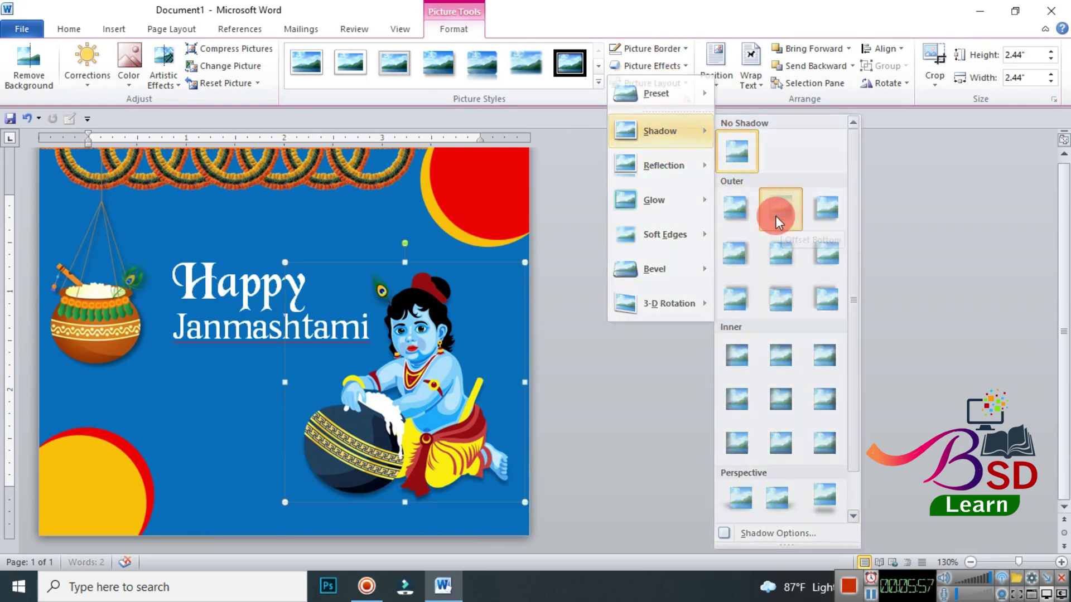
left_click(781, 215)
left_click(106, 302)
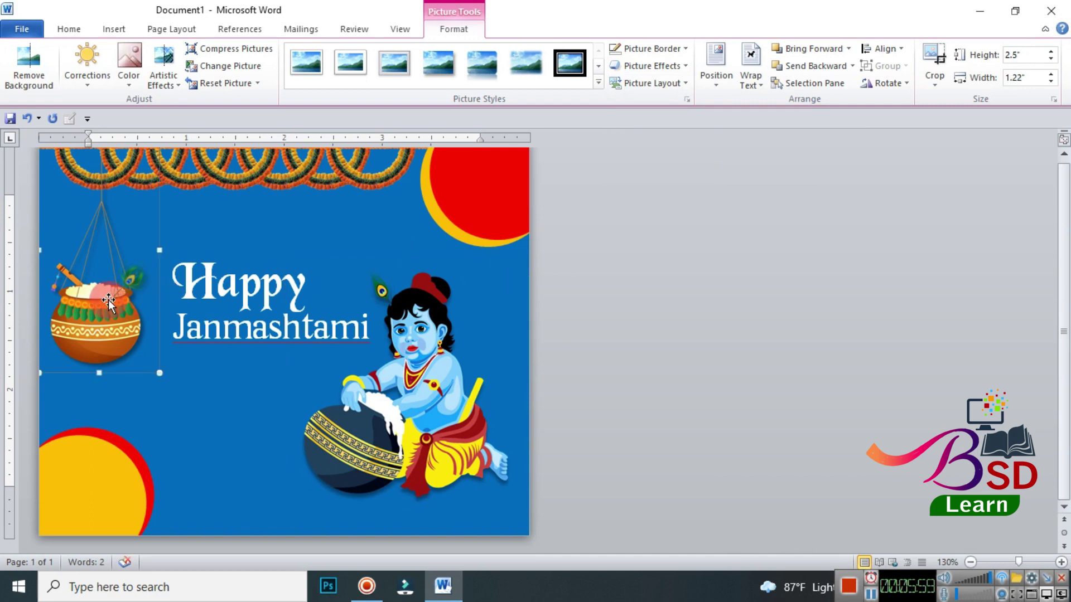
Step: Copy and paste the hanging pot picture, placing the copy at the card's upper right
right_click(108, 300)
left_click(165, 45)
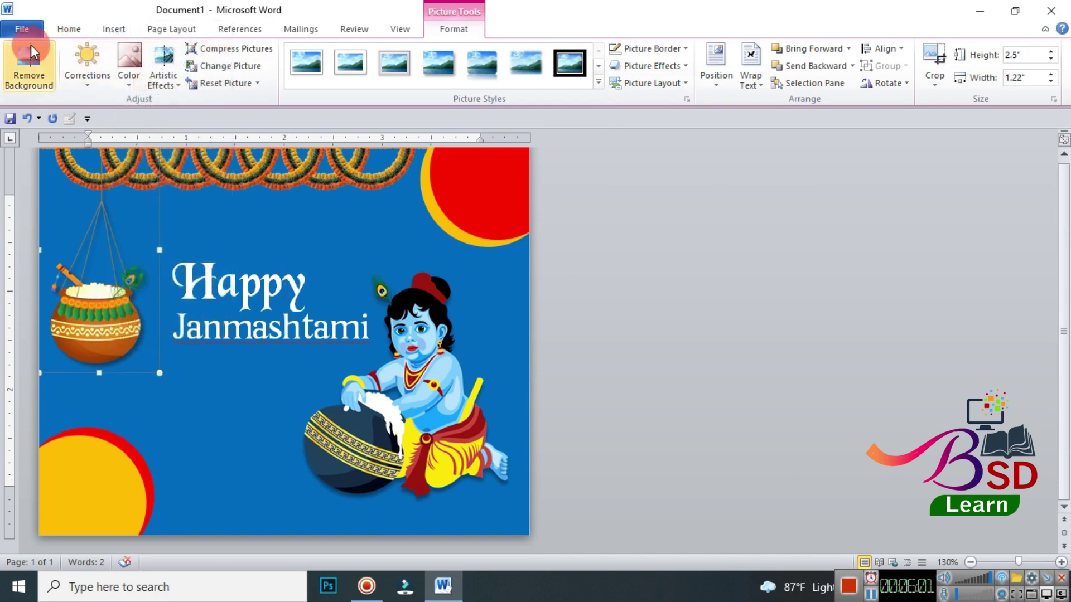
left_click(56, 28)
left_click(21, 61)
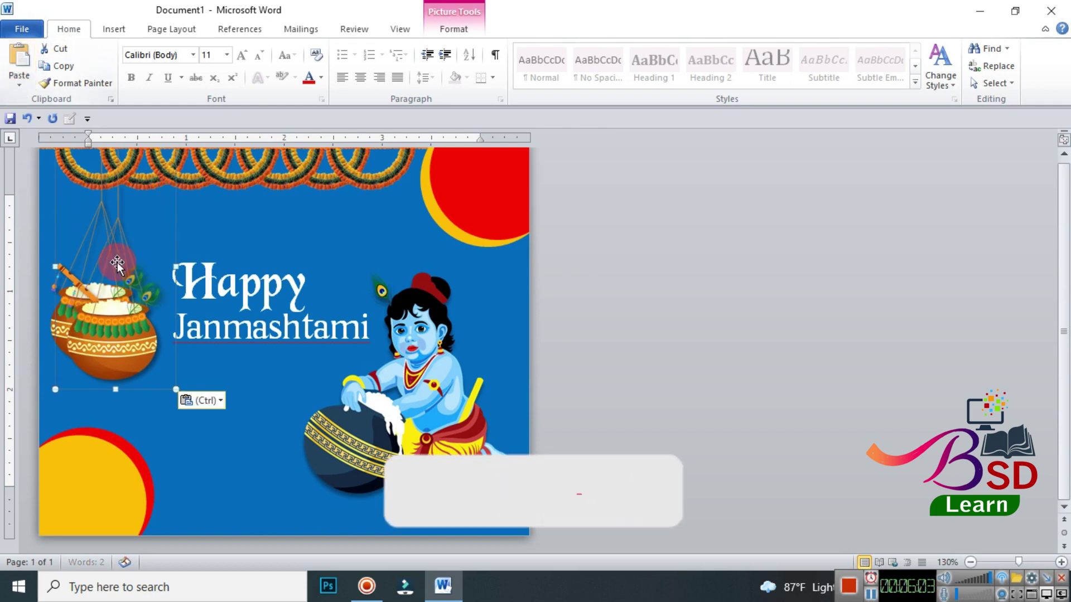
mouse_move(132, 333)
left_mouse_down()
mouse_move(481, 283)
mouse_move(474, 263)
left_mouse_up()
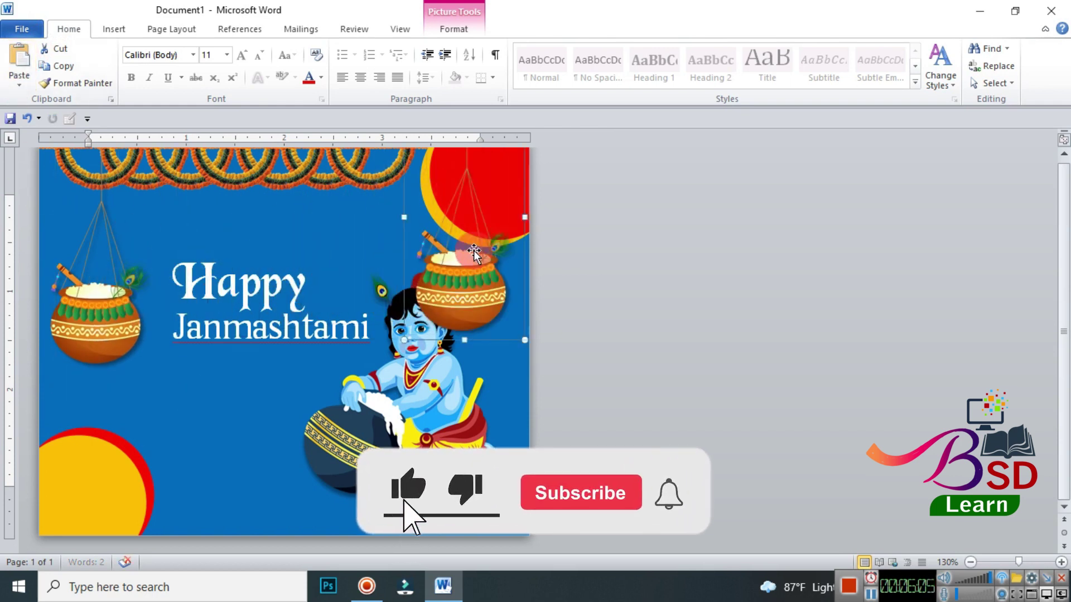
mouse_move(402, 319)
left_mouse_down()
mouse_move(402, 375)
mouse_move(493, 199)
left_mouse_up()
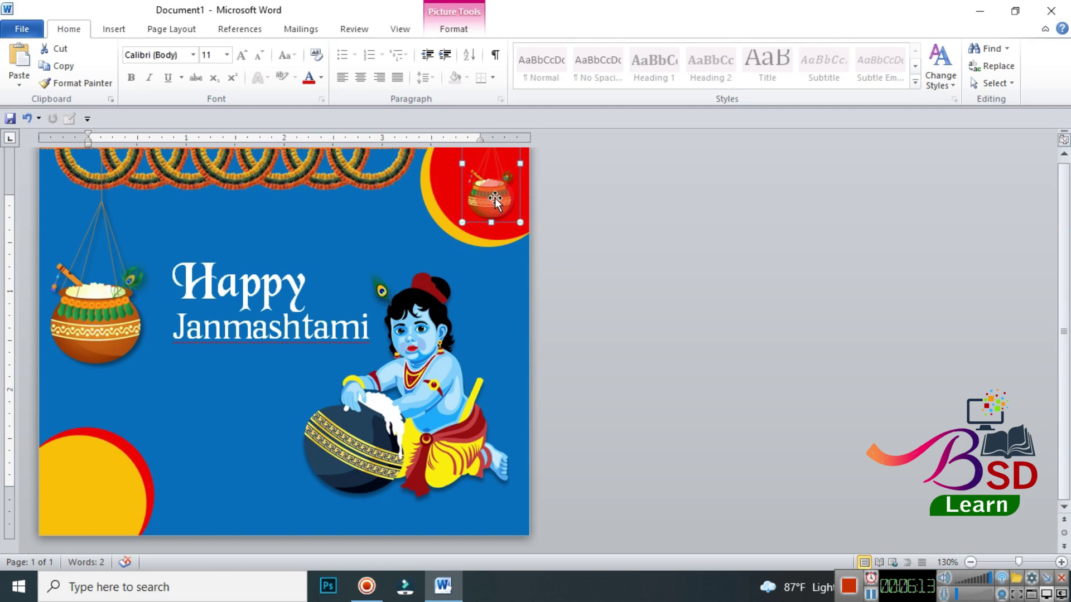
Step: Fit the small pot copy into the top-right red circle and nudge Krishna slightly right
left_click(641, 204)
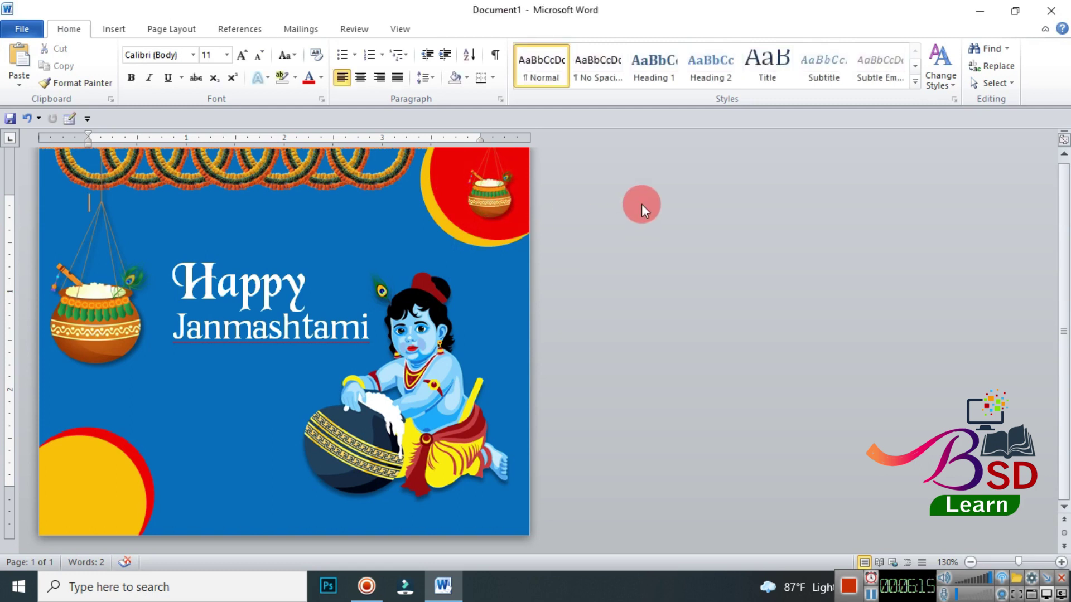
left_click_drag(501, 205, 495, 202)
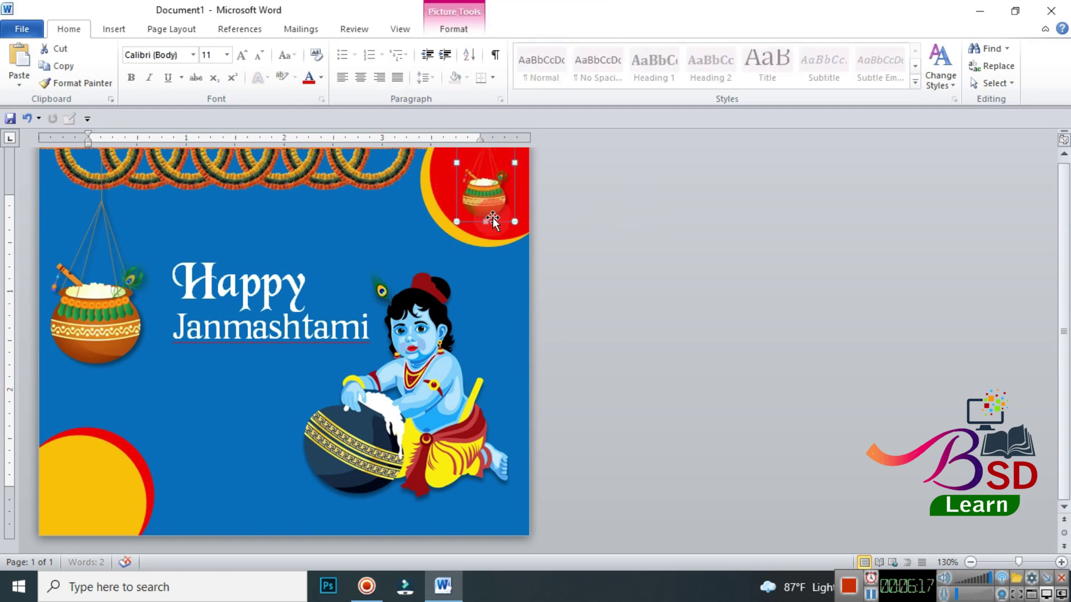
left_click_drag(418, 368, 427, 373)
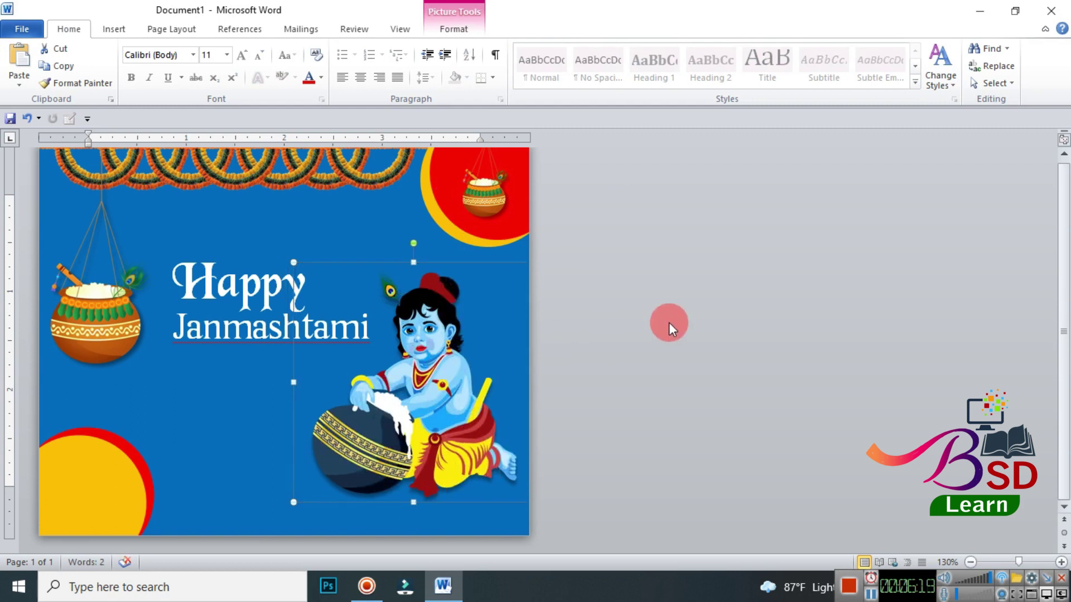
left_click(668, 322)
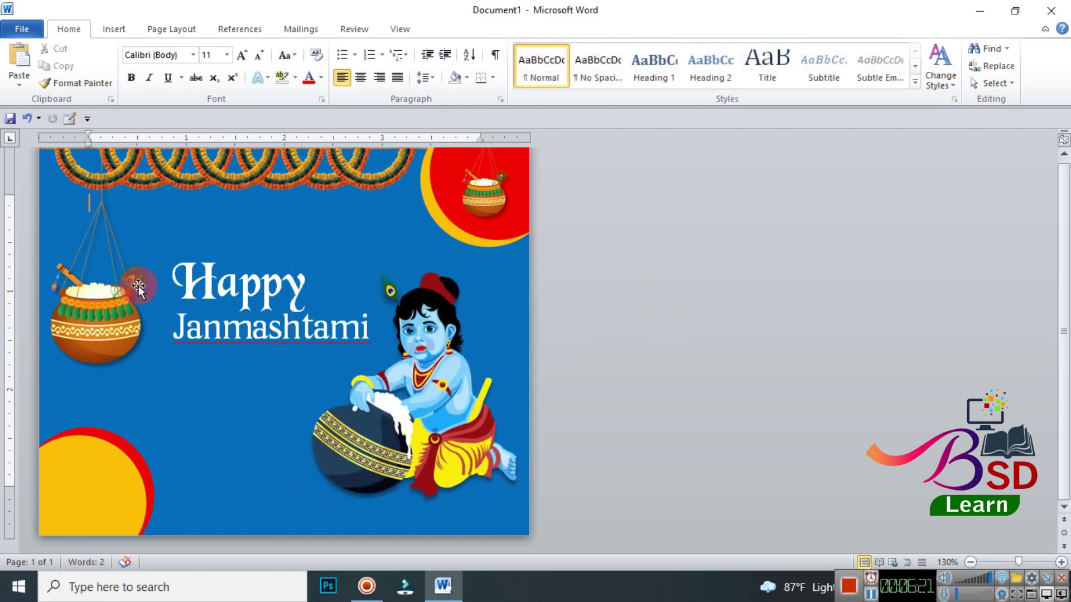
Step: Draw a rectangle in the bottom-right corner and delete its top-left point to form a triangle
left_click(113, 31)
left_click(230, 62)
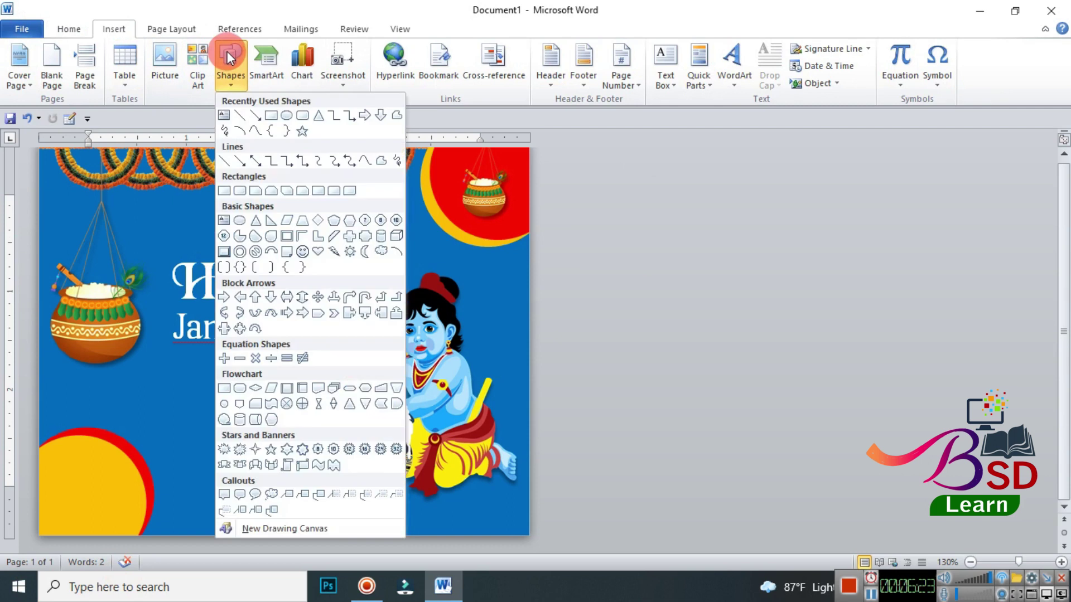
left_click(272, 116)
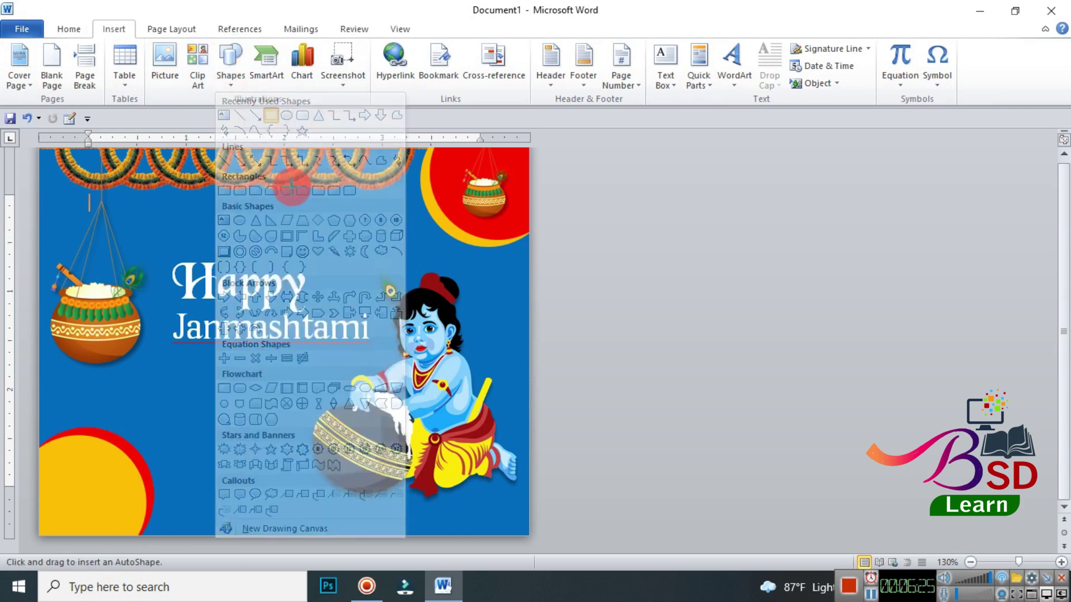
left_click_drag(386, 440, 526, 535)
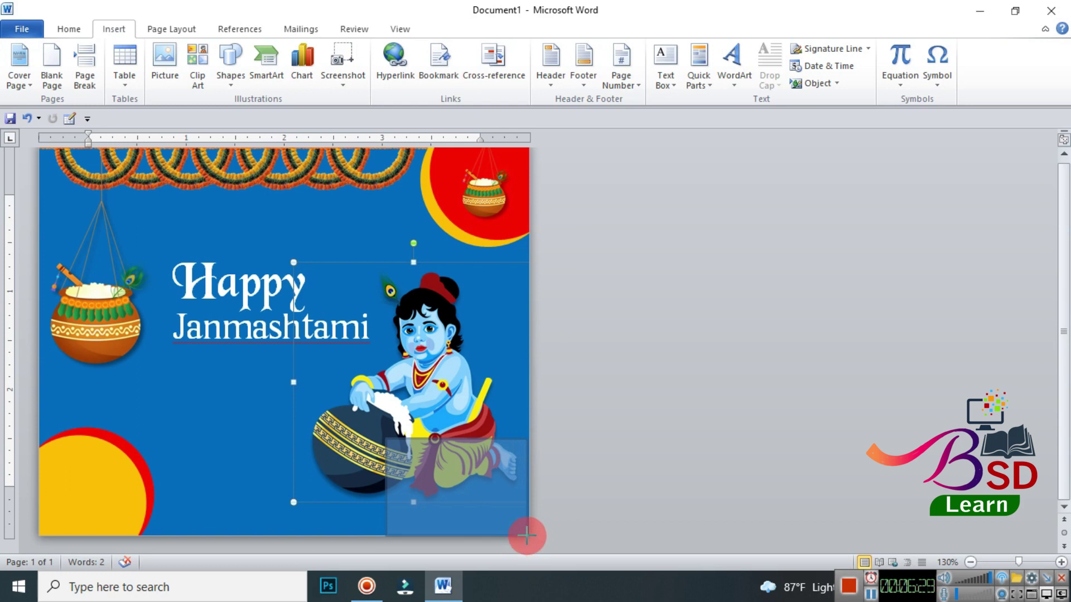
left_click(146, 49)
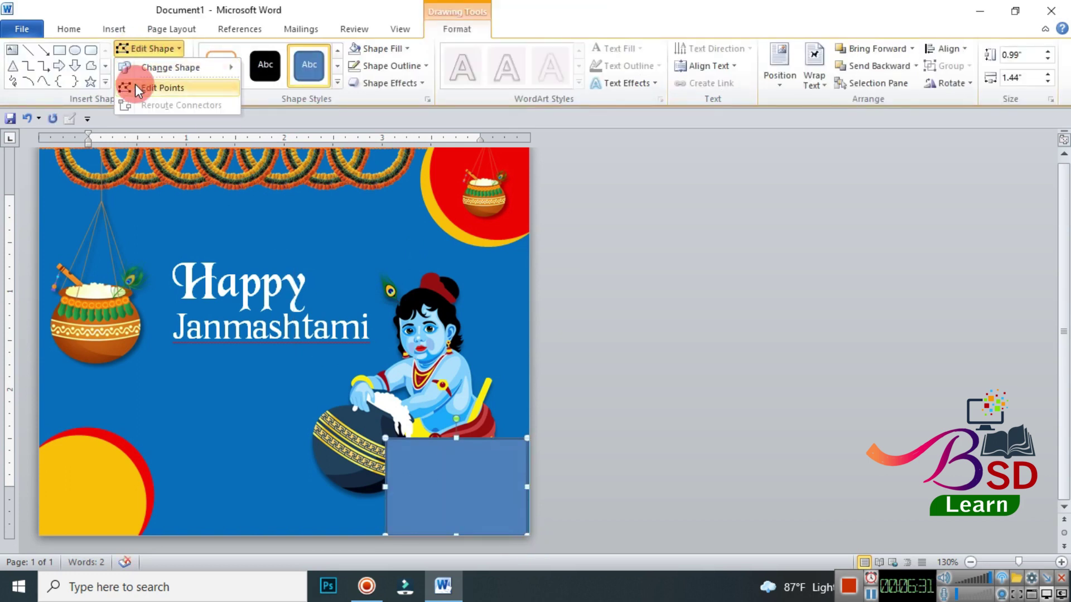
left_click(130, 88)
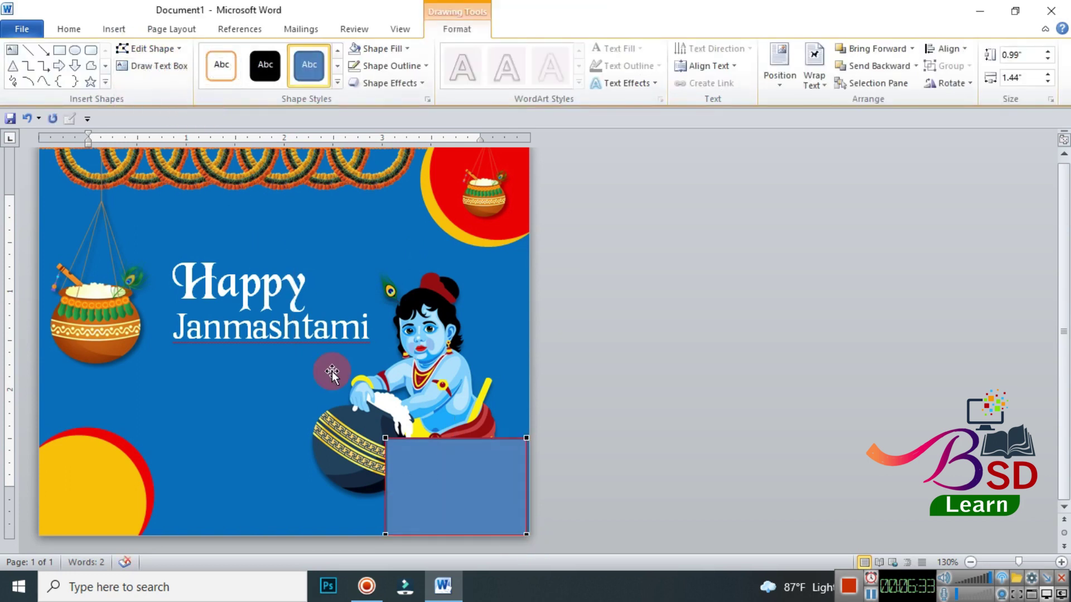
right_click(384, 439)
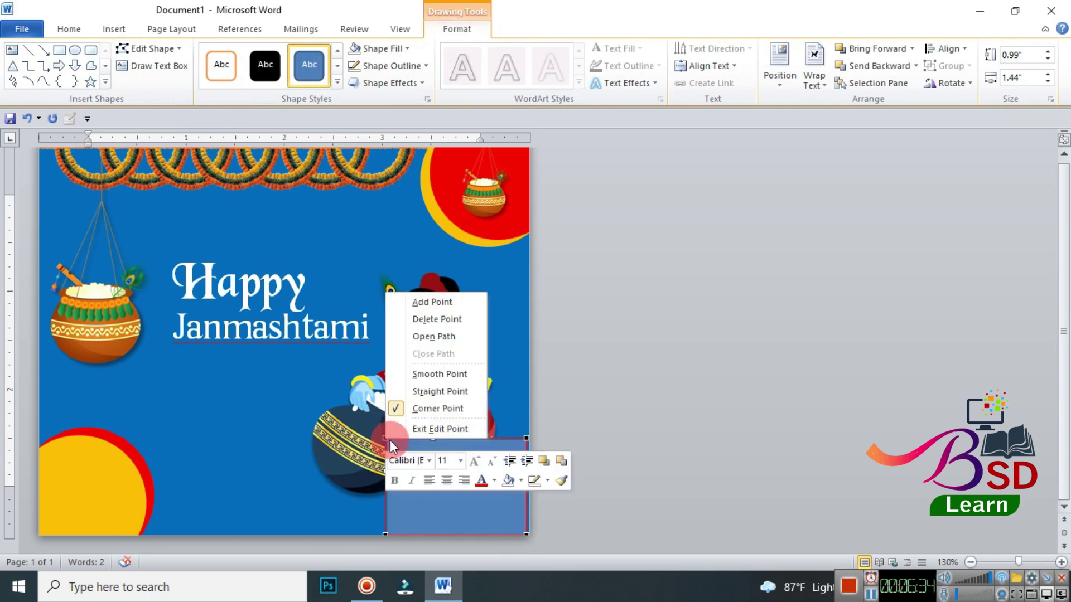
left_click(406, 319)
Step: Send the triangle behind the Krishna picture and fill it orange-yellow
left_click(497, 480)
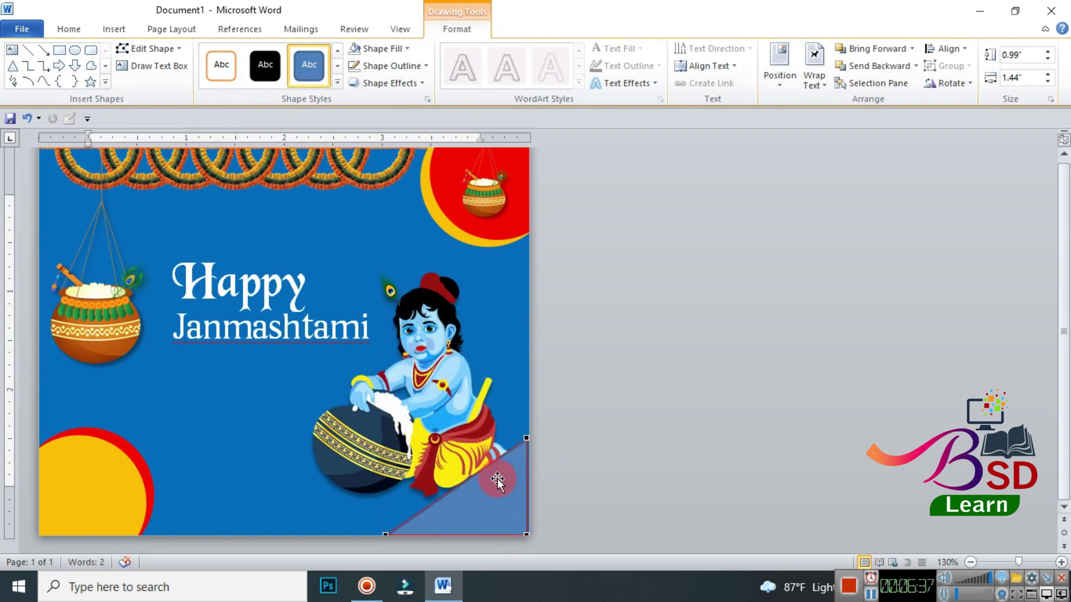
left_click(864, 69)
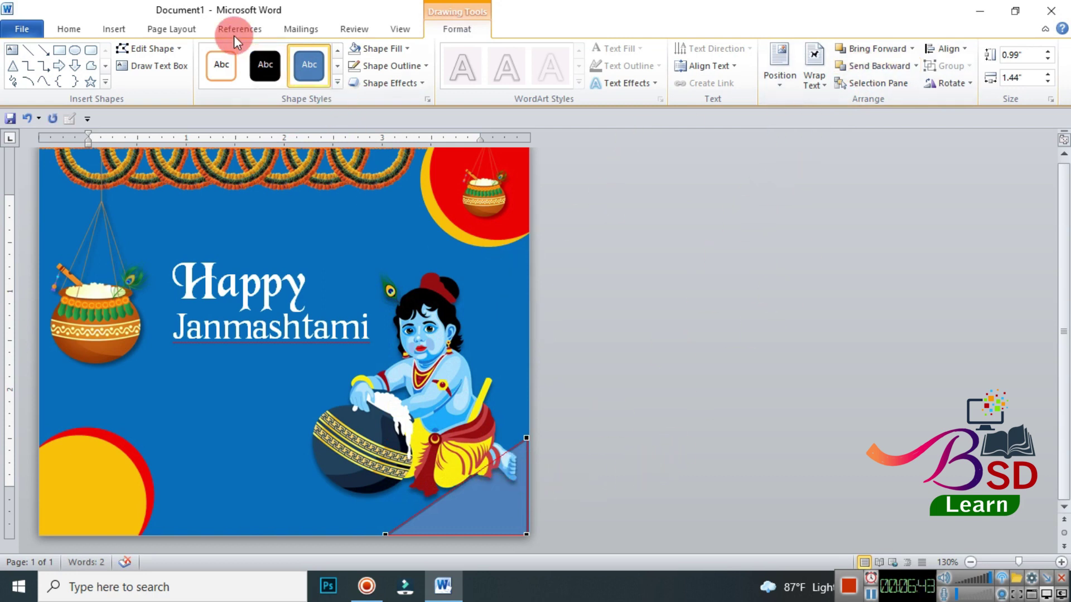
left_click(370, 47)
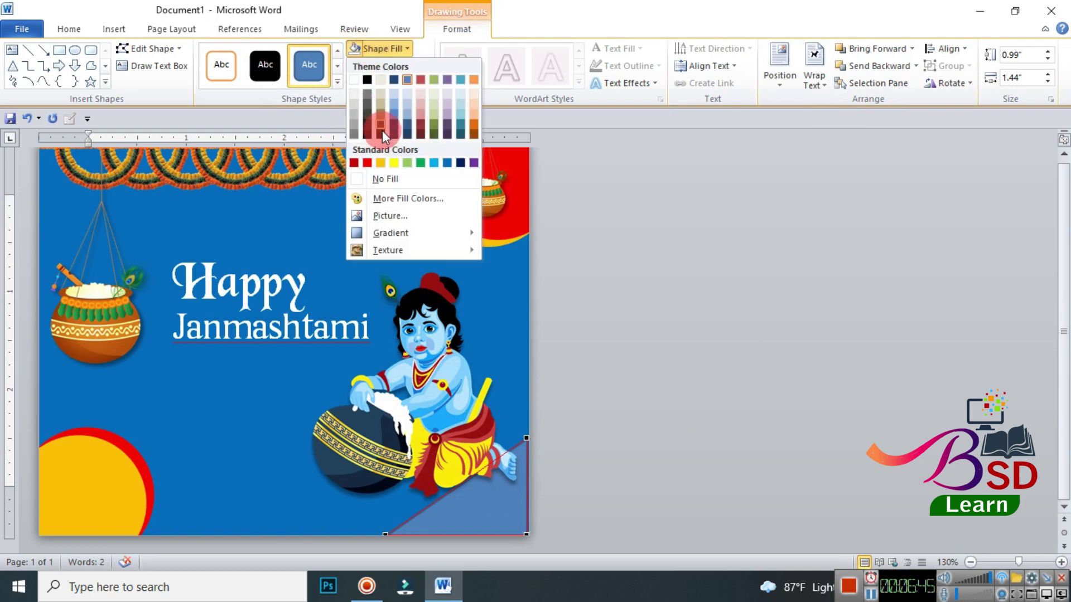
left_click(383, 163)
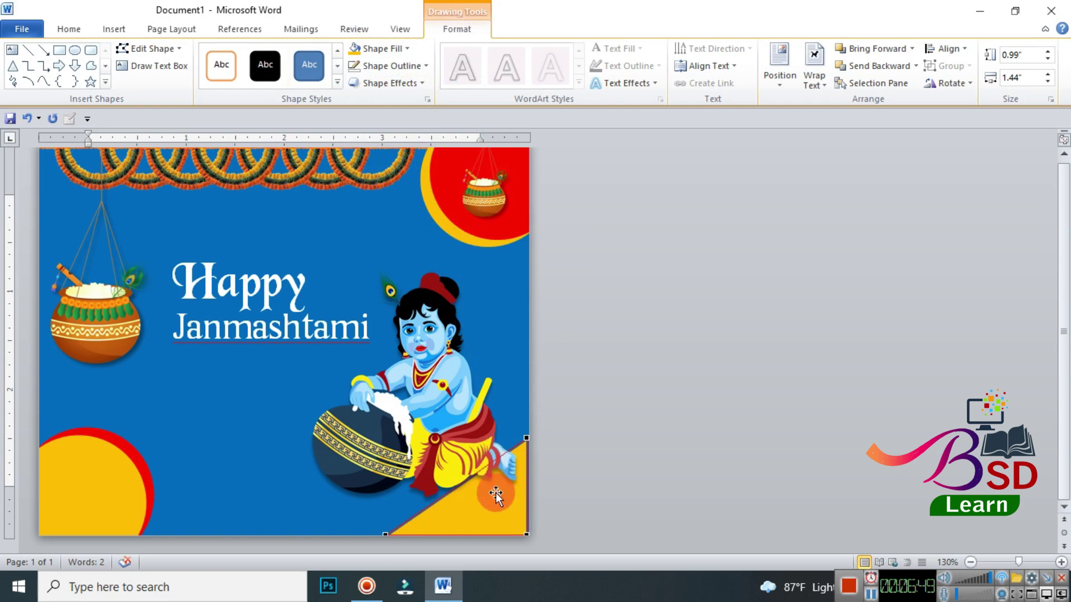
Step: Nudge the yellow triangle slightly right until it is flush with the page edge
left_click(690, 278)
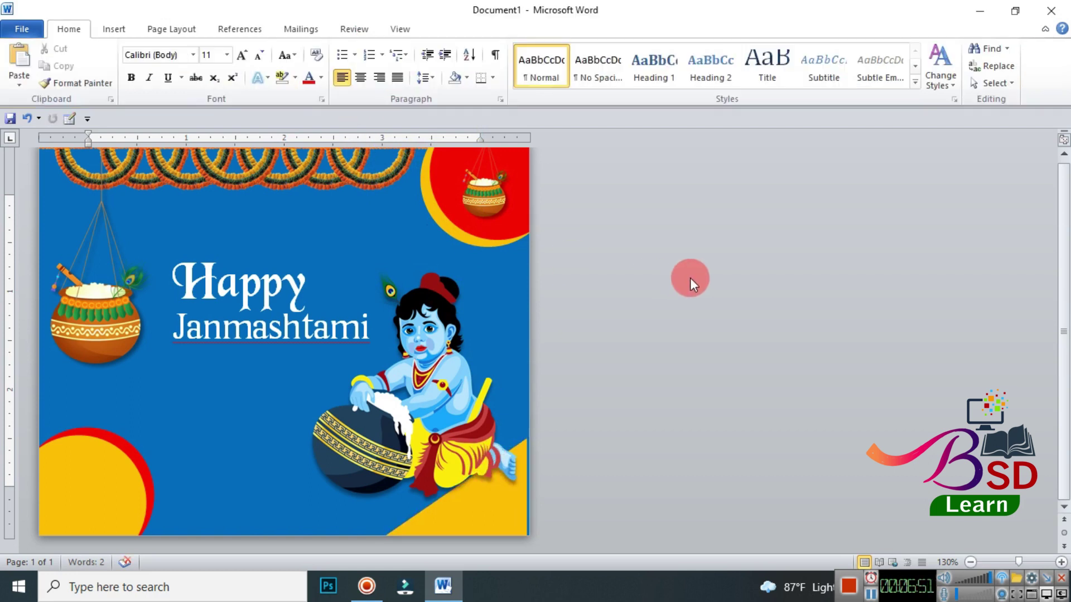
left_click(512, 499)
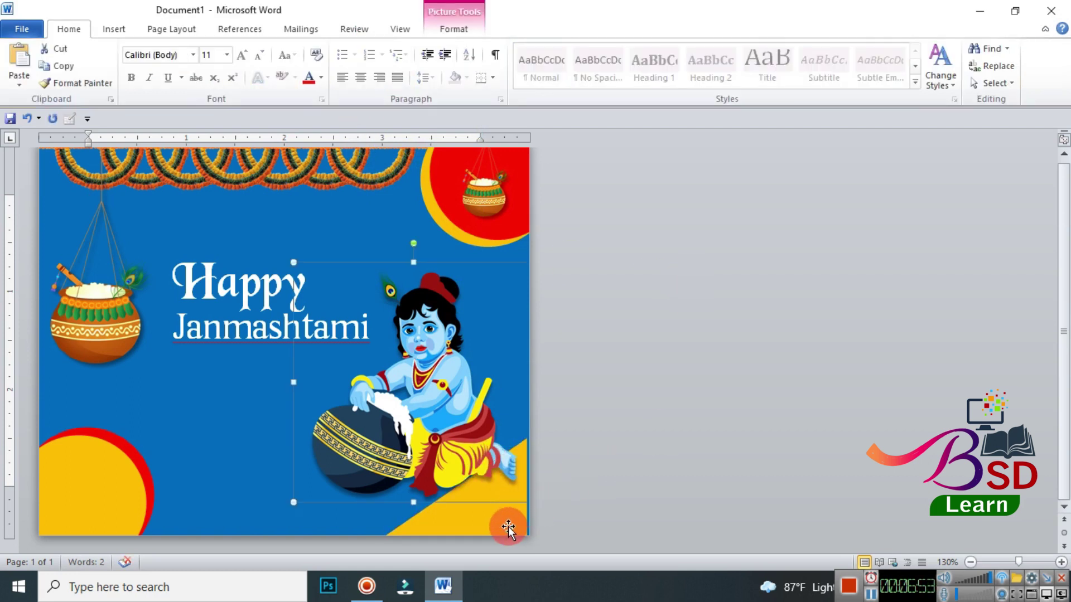
left_click_drag(505, 528, 509, 528)
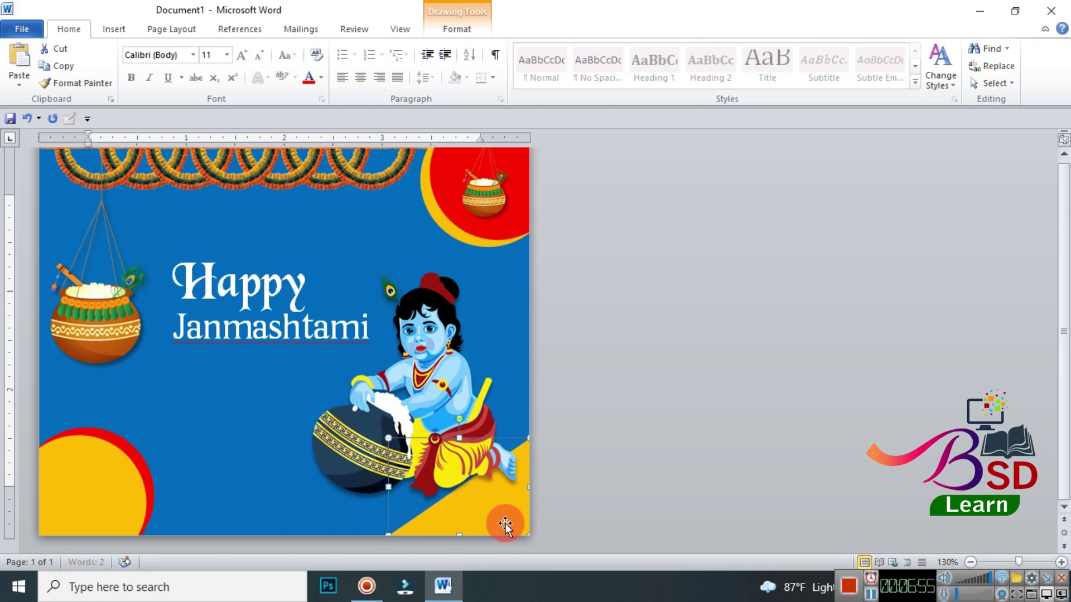
left_click(708, 386)
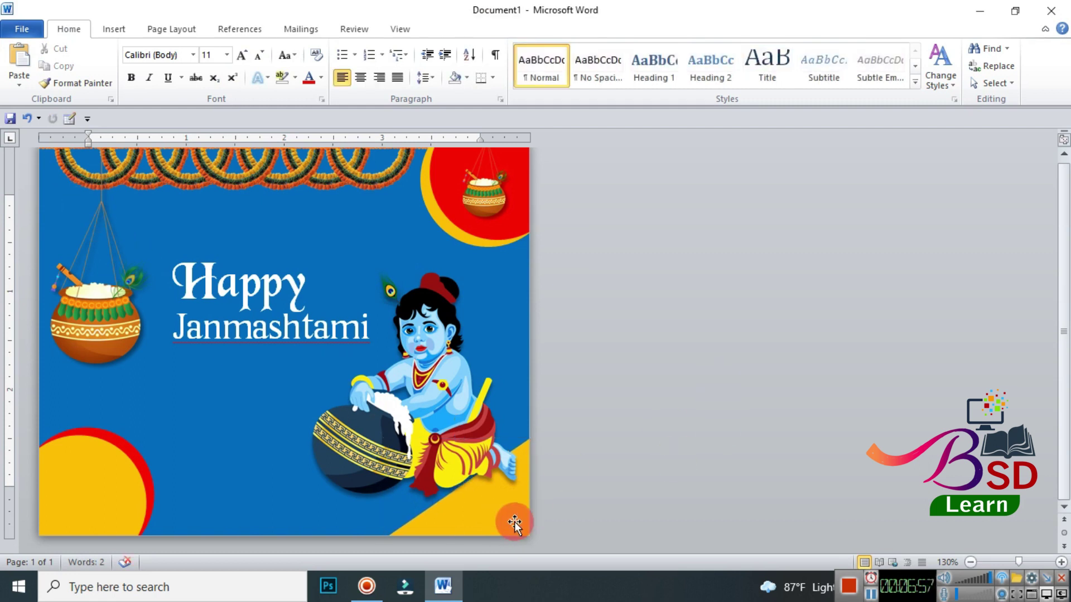
left_click(682, 386)
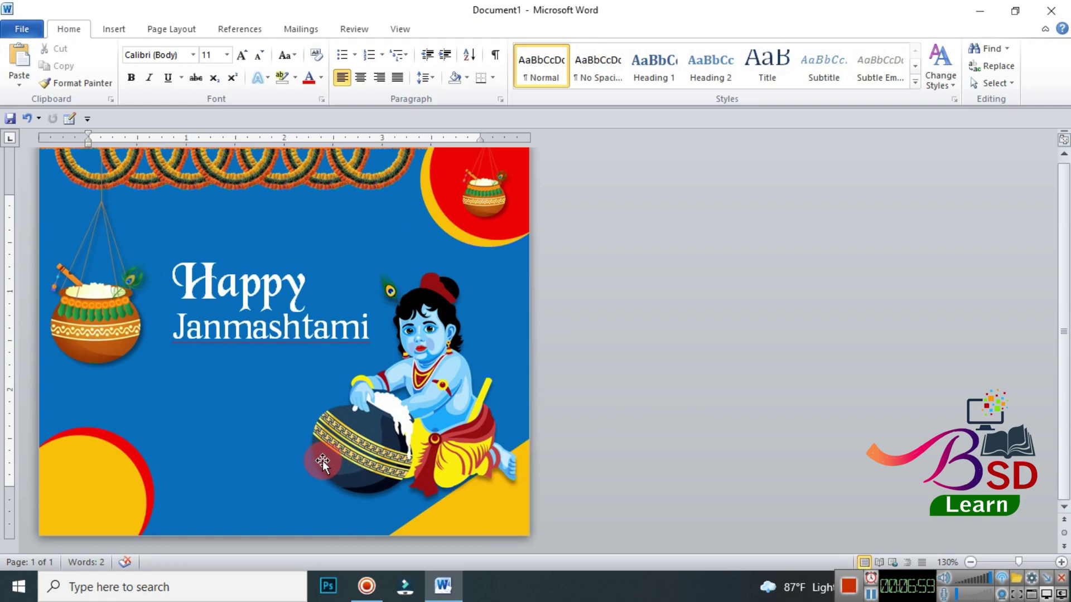